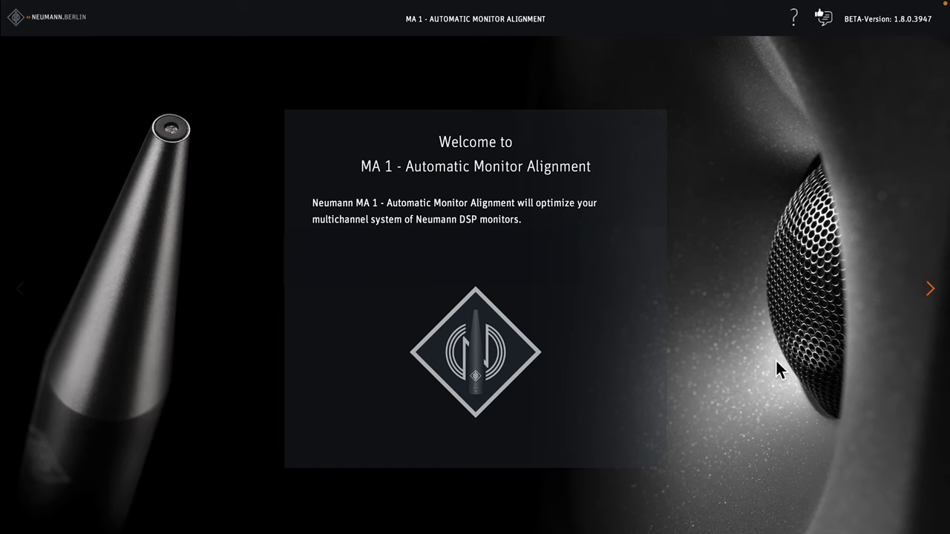
Leave the welcome screen for the Select network interface page.
click(933, 300)
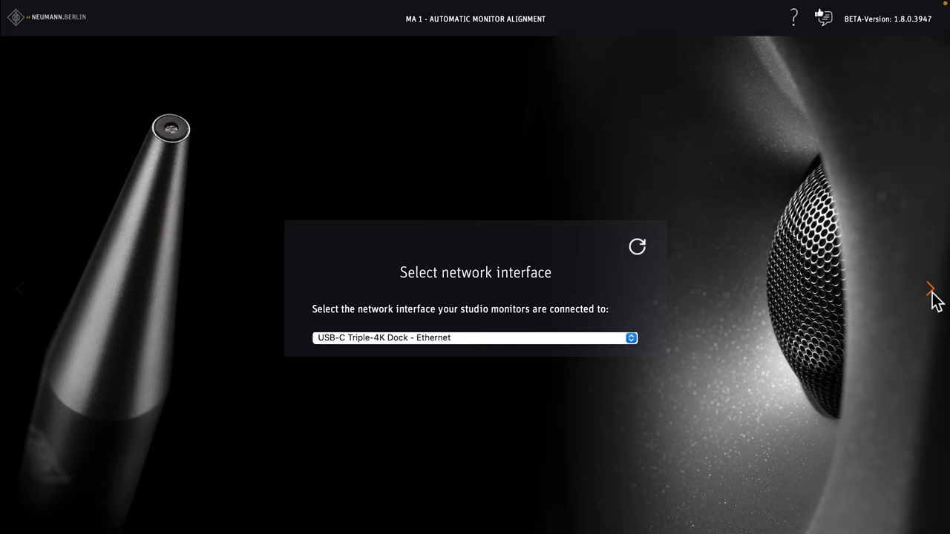
Confirm USB-C Triple-4K Dock - Ethernet as the network interface and go to the monitor system page.
click(637, 342)
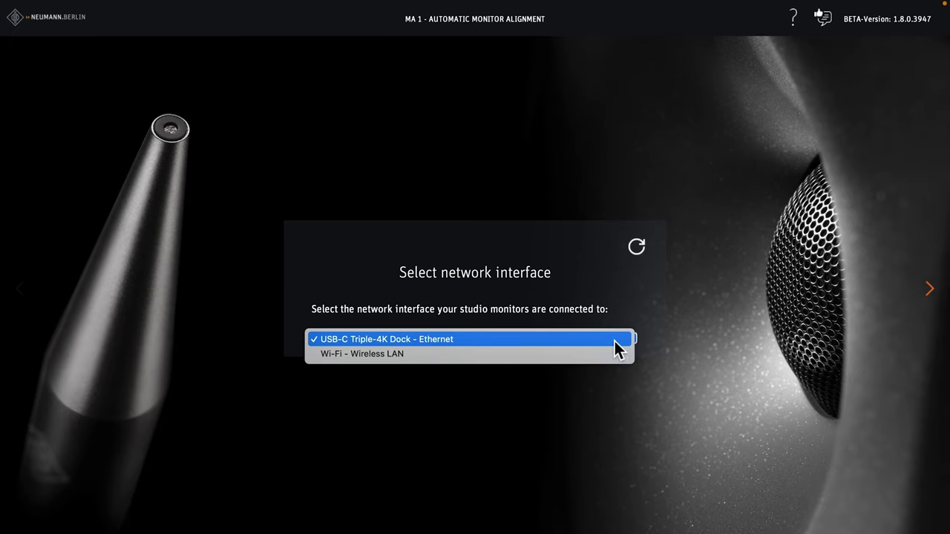
click(615, 339)
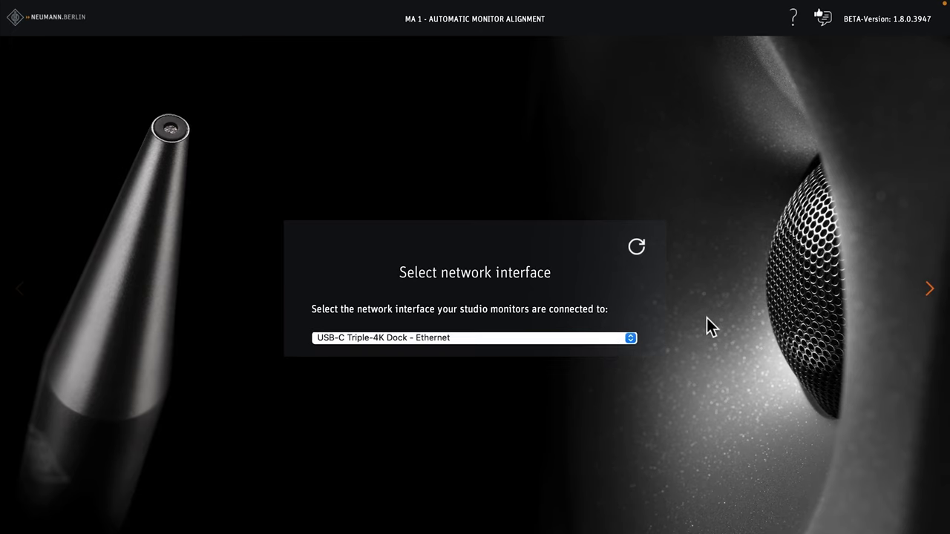
click(931, 291)
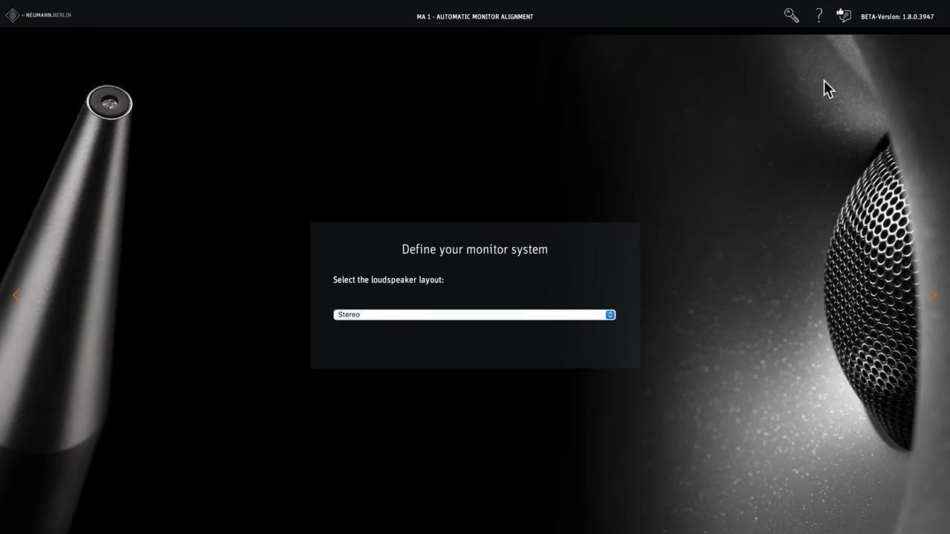
Enter the licence key in the key dialog from the top bar and confirm it.
click(792, 17)
click(792, 16)
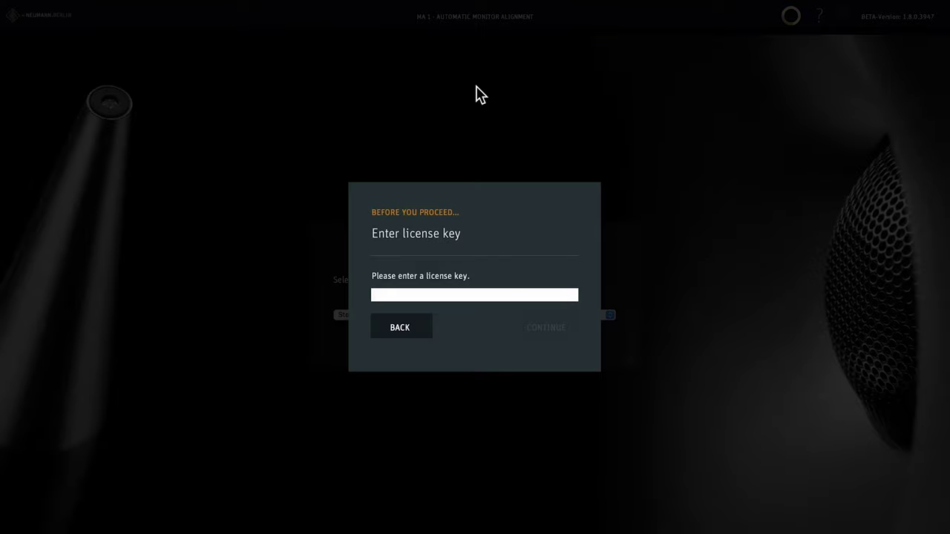
click(385, 296)
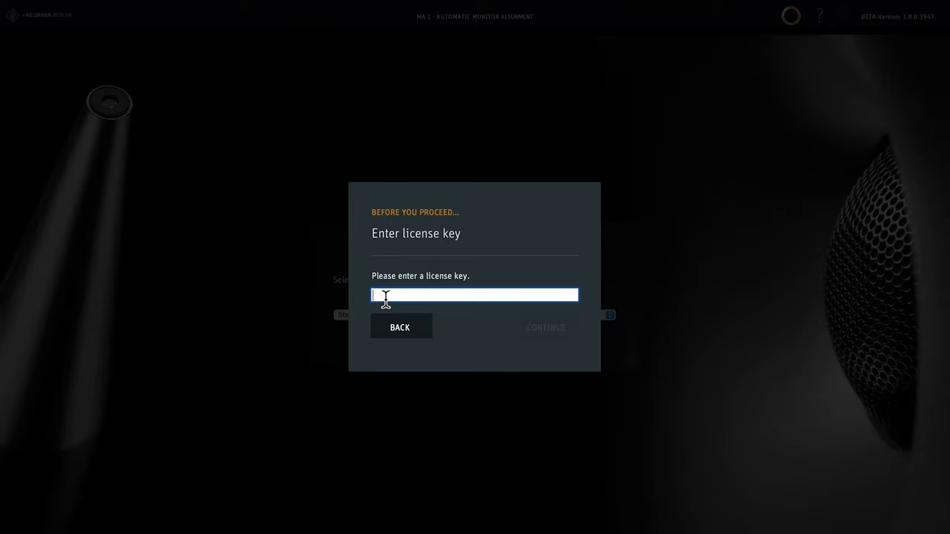
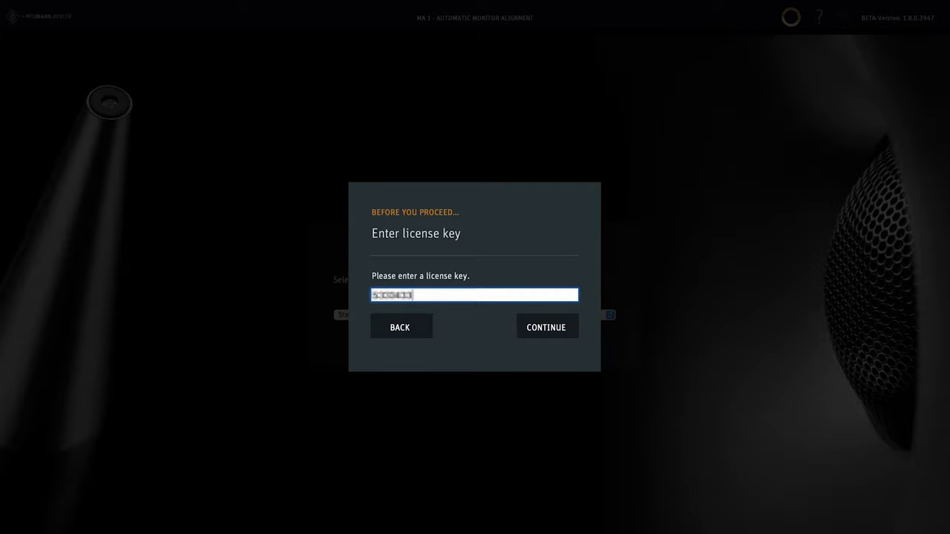
click(553, 331)
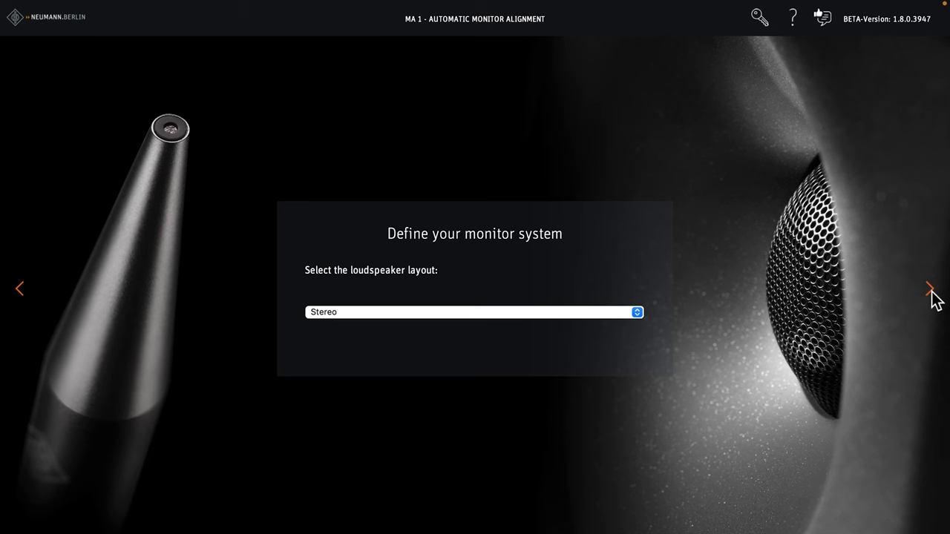
Choose the 5.1.4 layout, untick External Bass Management, and advance to monitor selection.
click(640, 315)
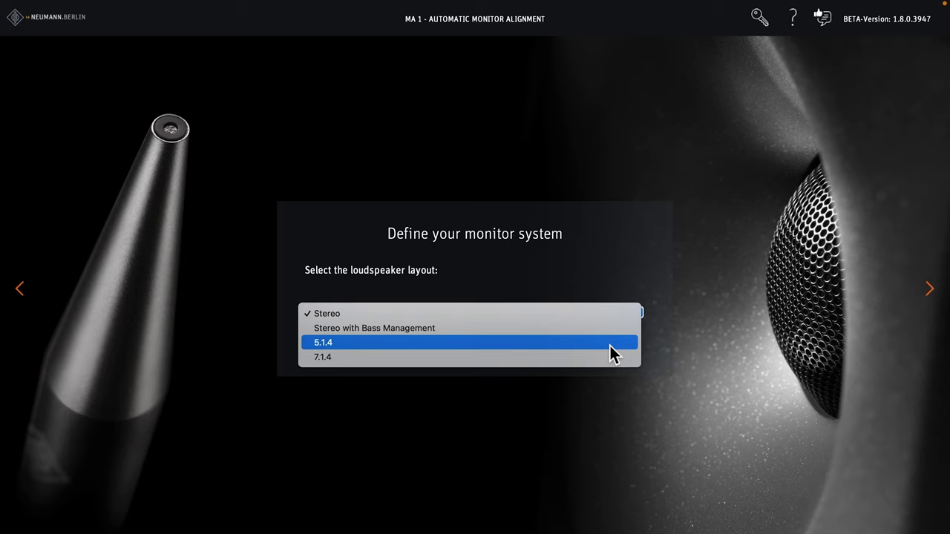
click(610, 343)
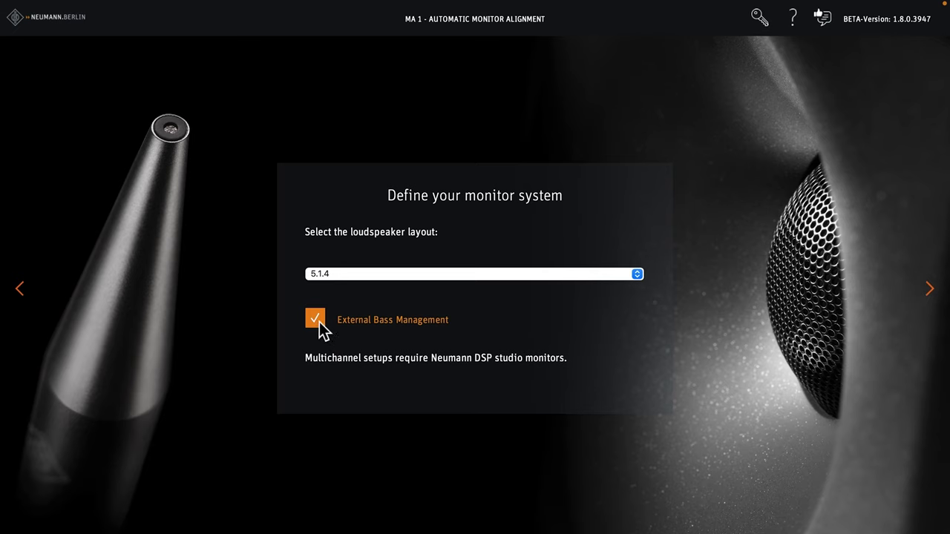
click(316, 319)
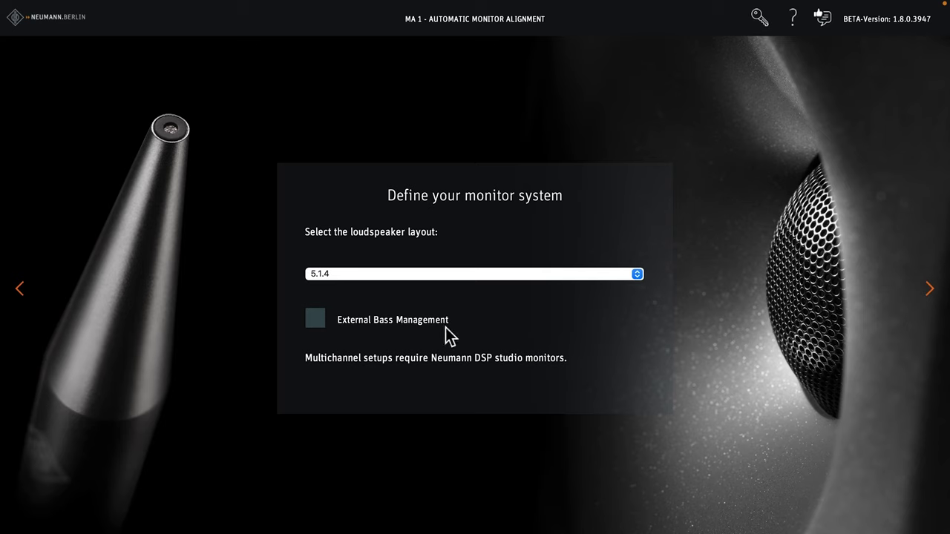
click(931, 291)
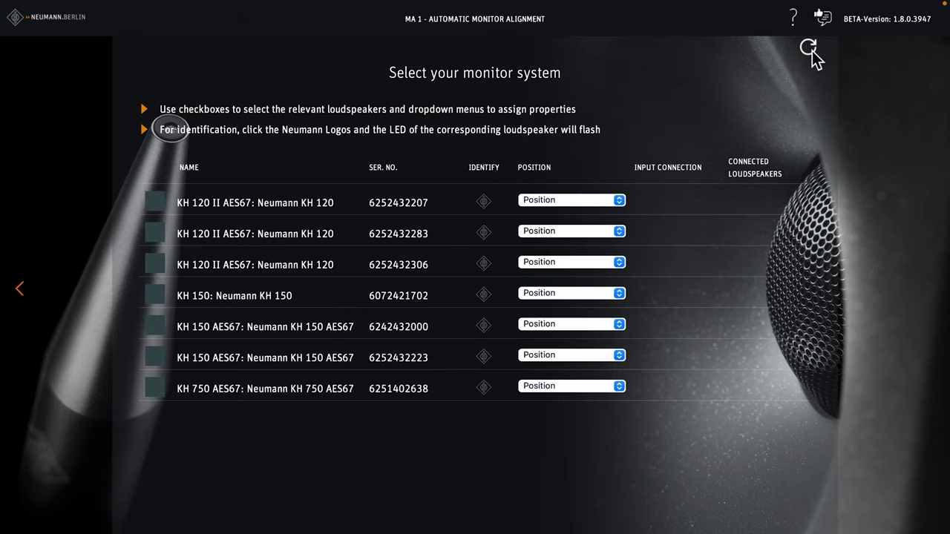
Refresh the loudspeaker list so eleven monitors are detected instead of seven.
click(811, 52)
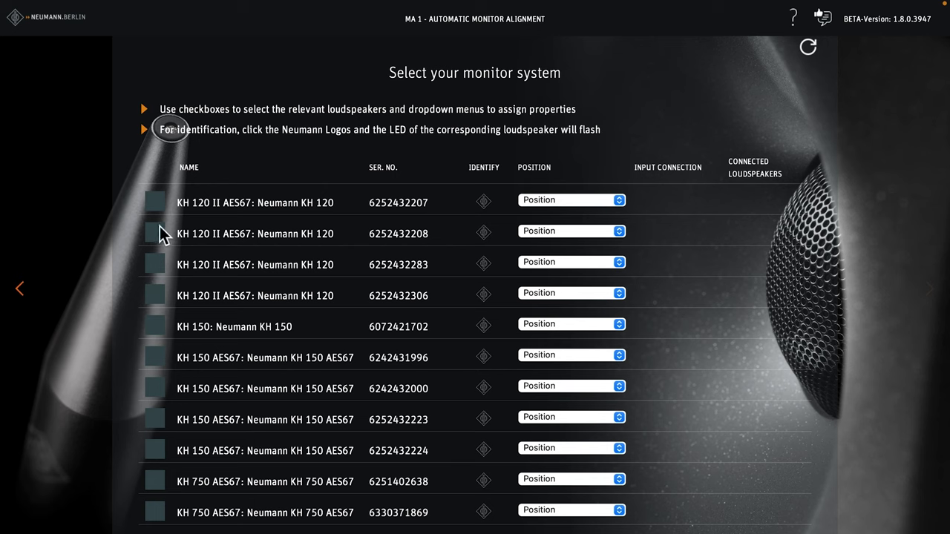
Tick all eleven monitors: four KH 120 II, one KH 150, four KH 150 AES67, two KH 750 AES67.
click(158, 205)
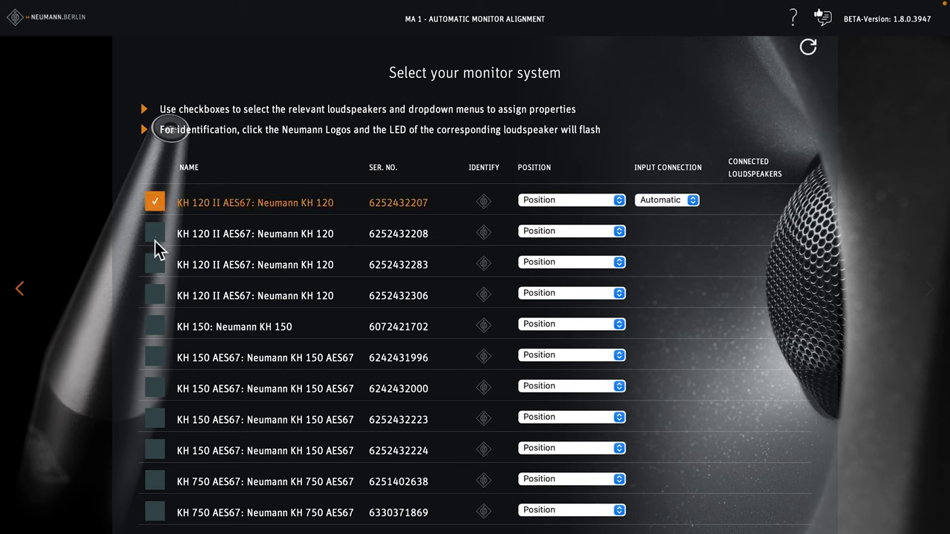
click(157, 235)
click(157, 268)
click(157, 299)
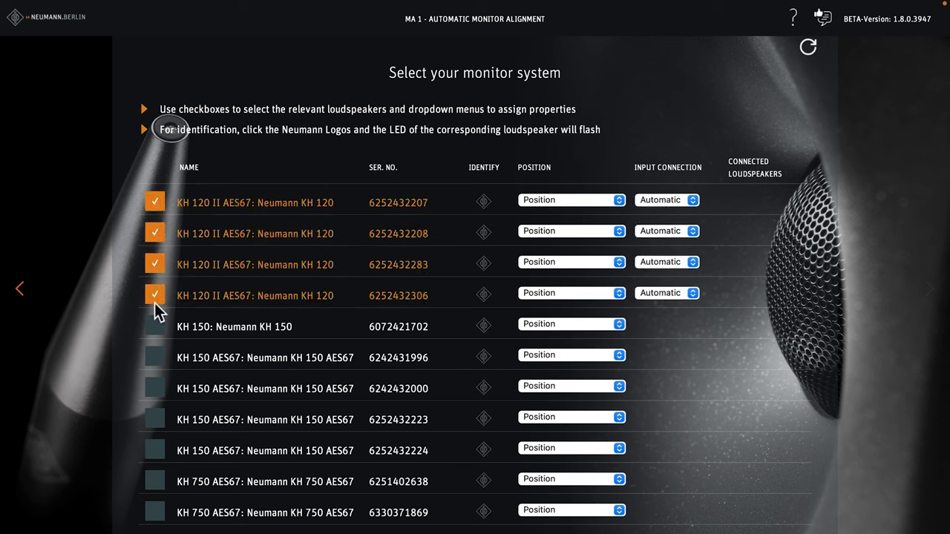
click(158, 330)
click(157, 358)
click(156, 388)
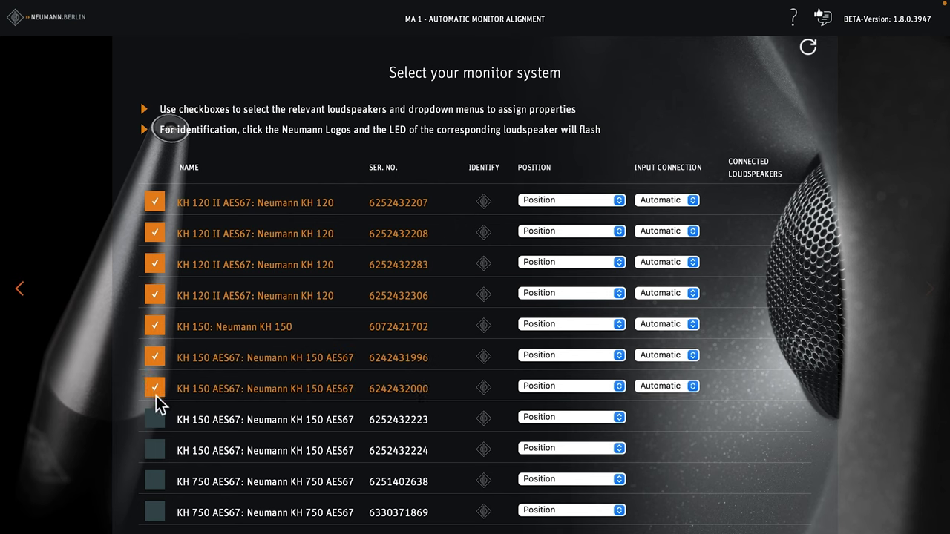
click(158, 417)
click(156, 448)
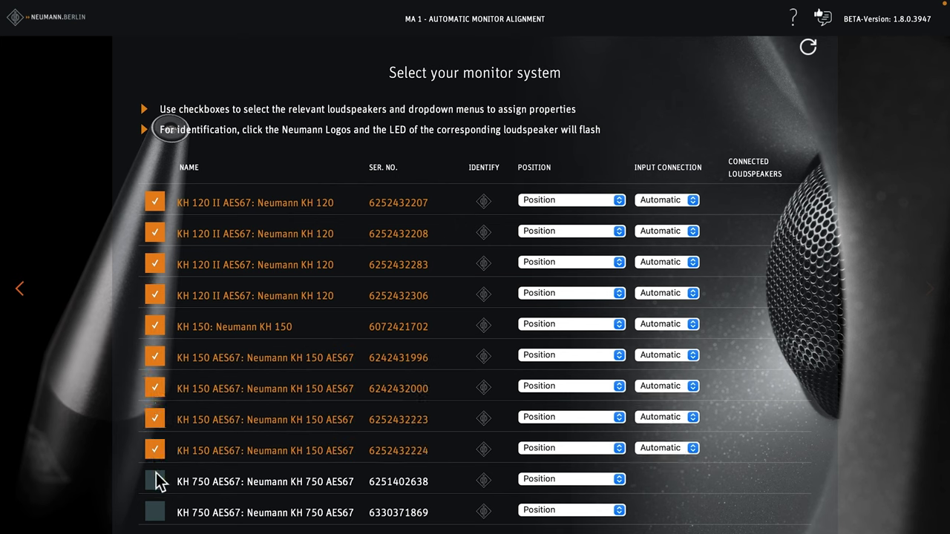
click(156, 481)
click(157, 514)
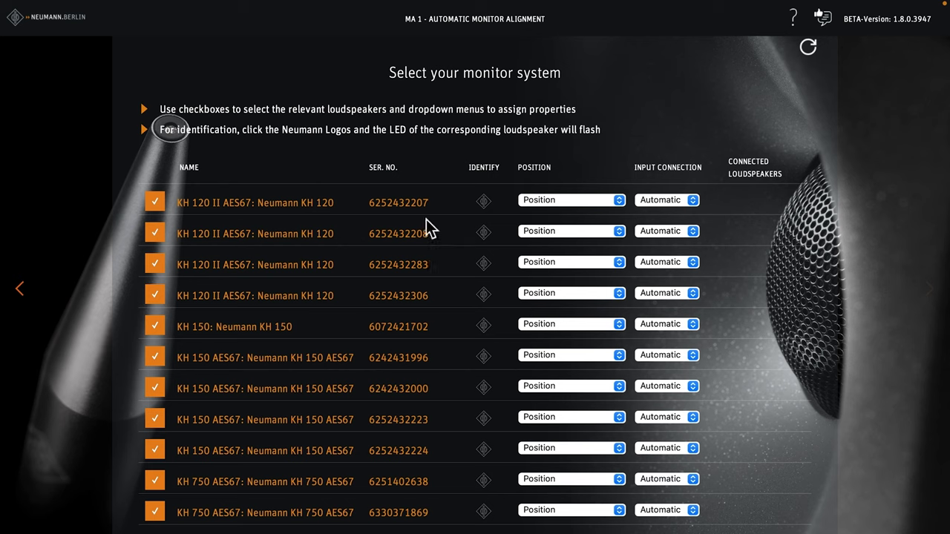
Identify the four KH 120 IIs and assign Right top rear, Left top front, Left top rear, Right top front.
click(486, 208)
click(487, 209)
click(626, 206)
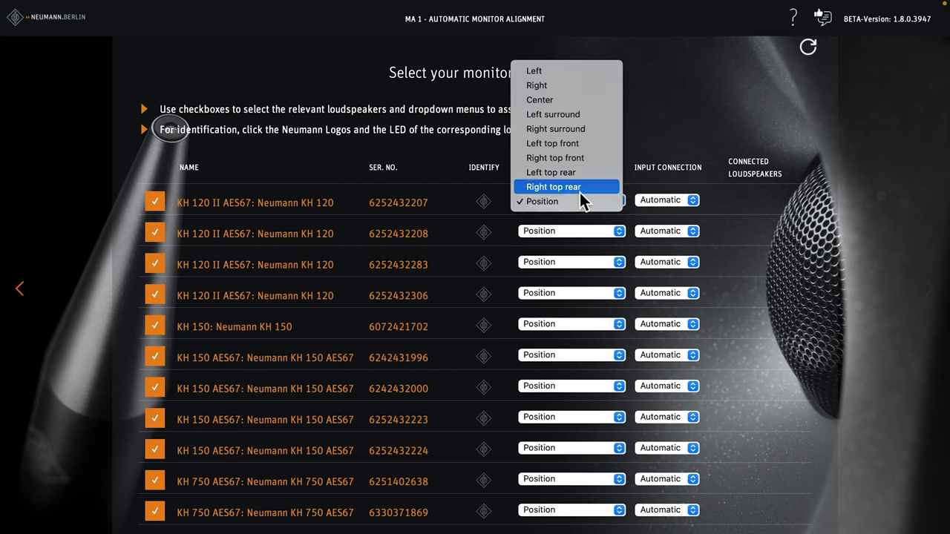
click(582, 188)
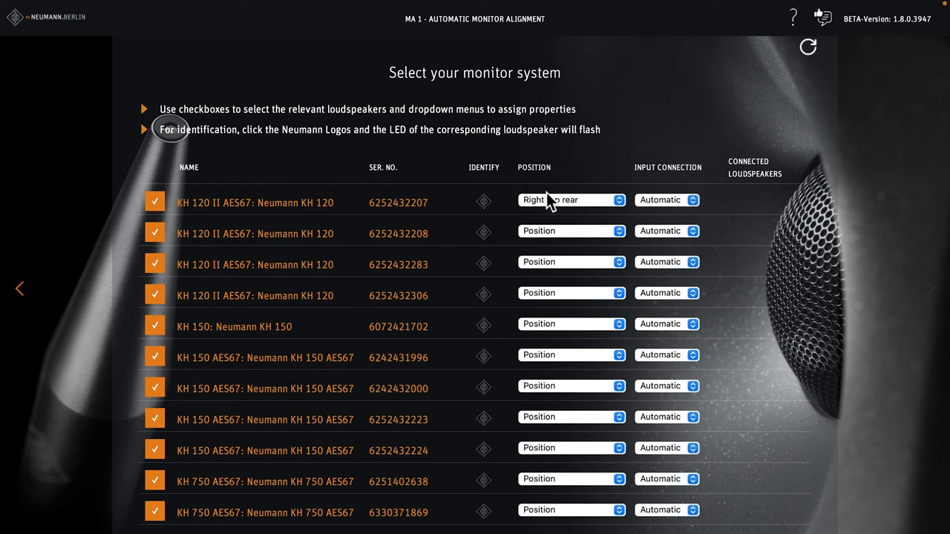
click(487, 236)
click(583, 234)
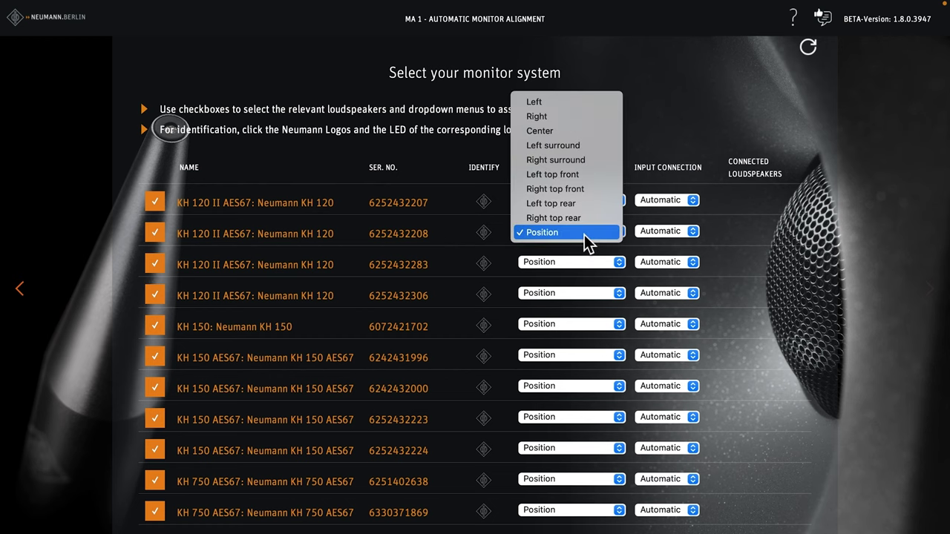
click(557, 174)
click(488, 263)
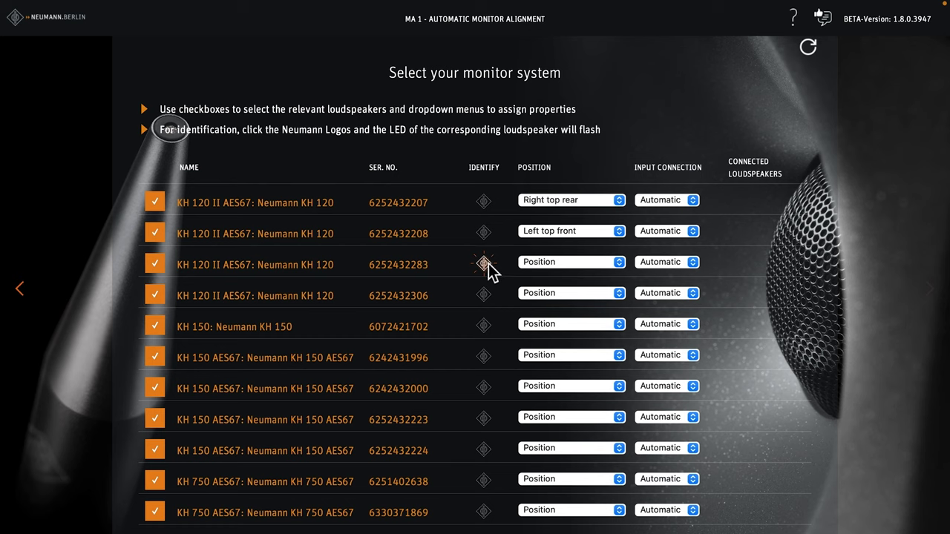
click(557, 266)
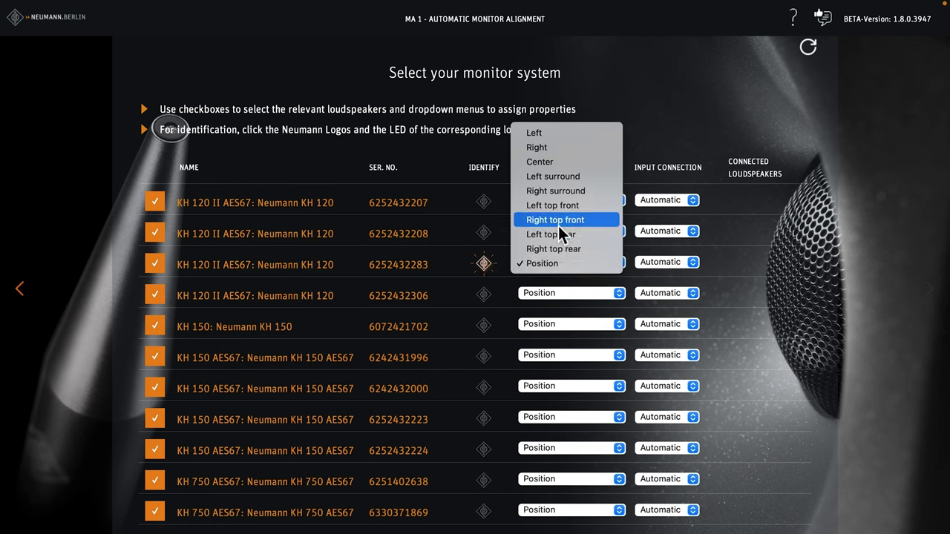
click(562, 235)
click(489, 296)
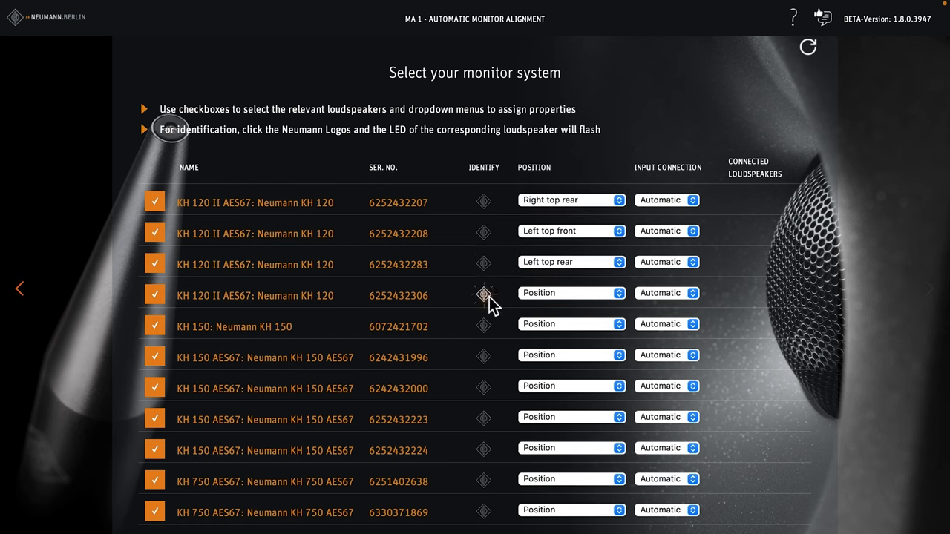
click(618, 299)
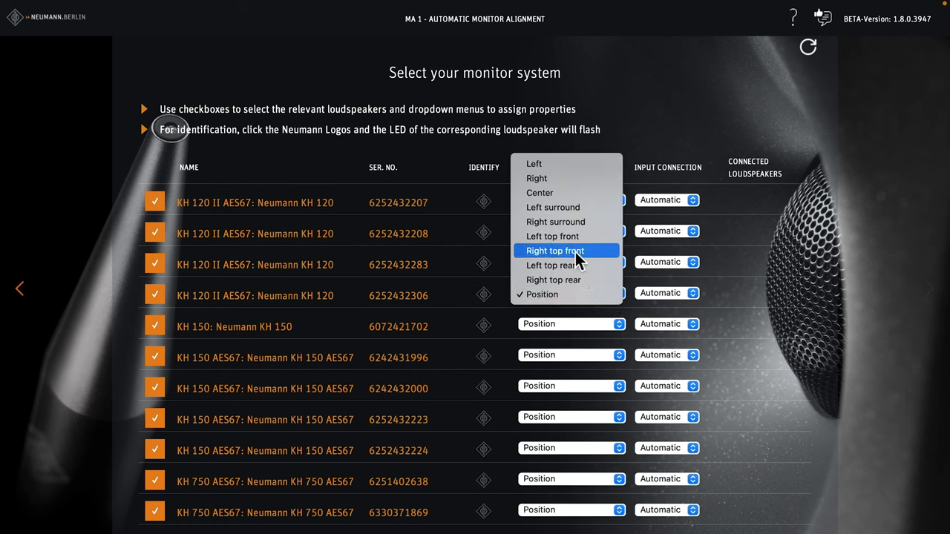
click(605, 251)
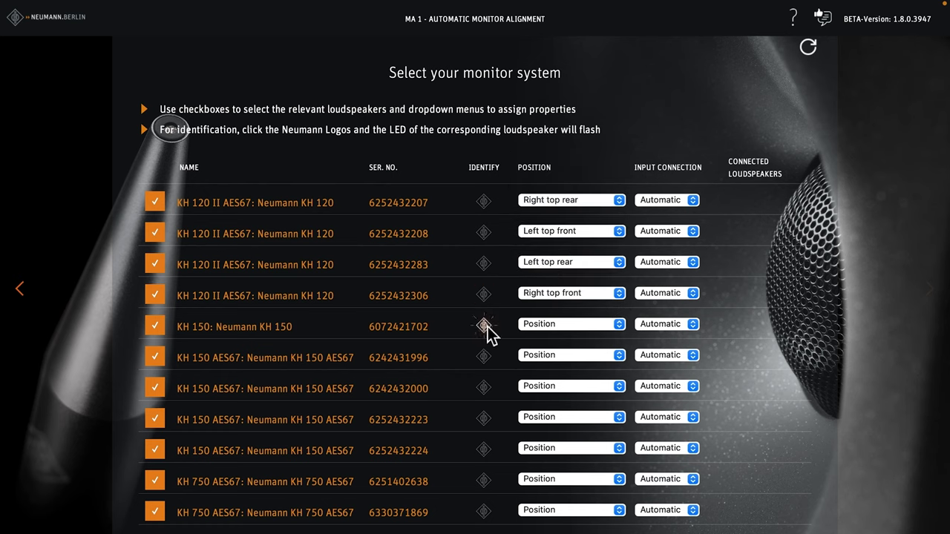
Set the KH 150 to Center and the KH 150 AES67s to Left, Right surround, Left surround, Right.
click(556, 326)
click(577, 225)
click(487, 358)
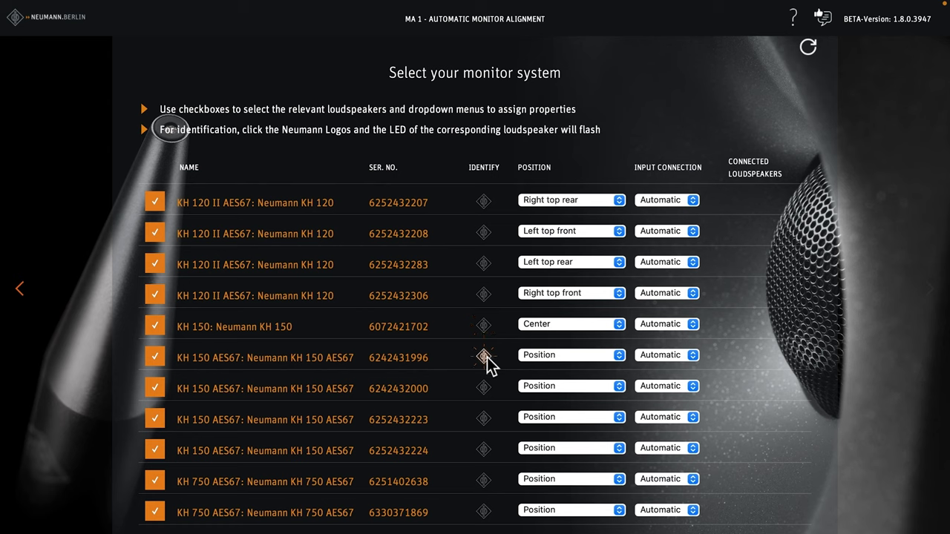
click(618, 356)
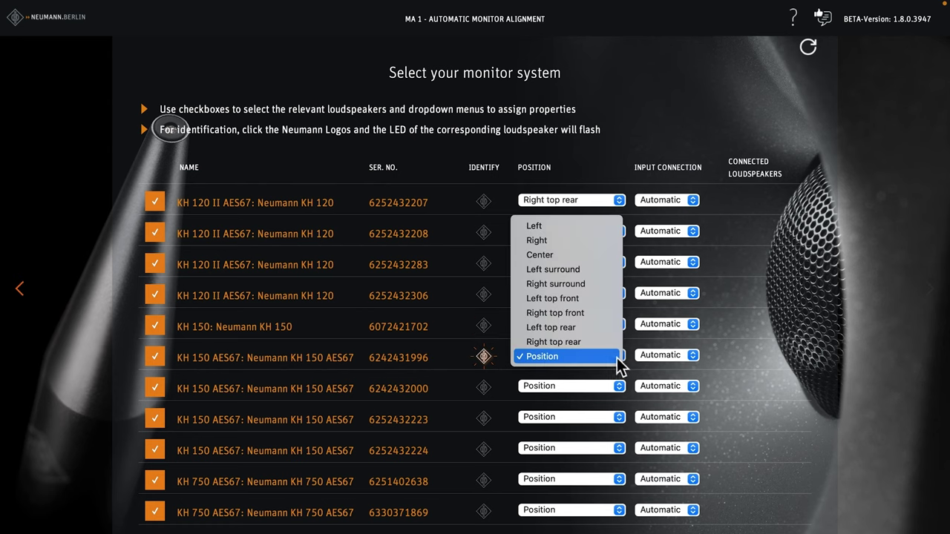
click(535, 226)
click(484, 387)
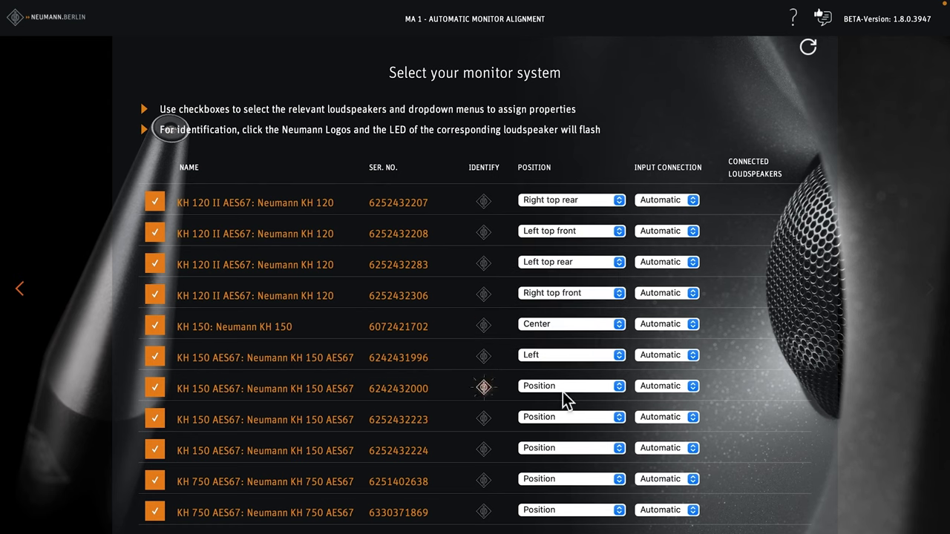
click(562, 392)
click(553, 315)
click(484, 420)
click(564, 418)
click(564, 336)
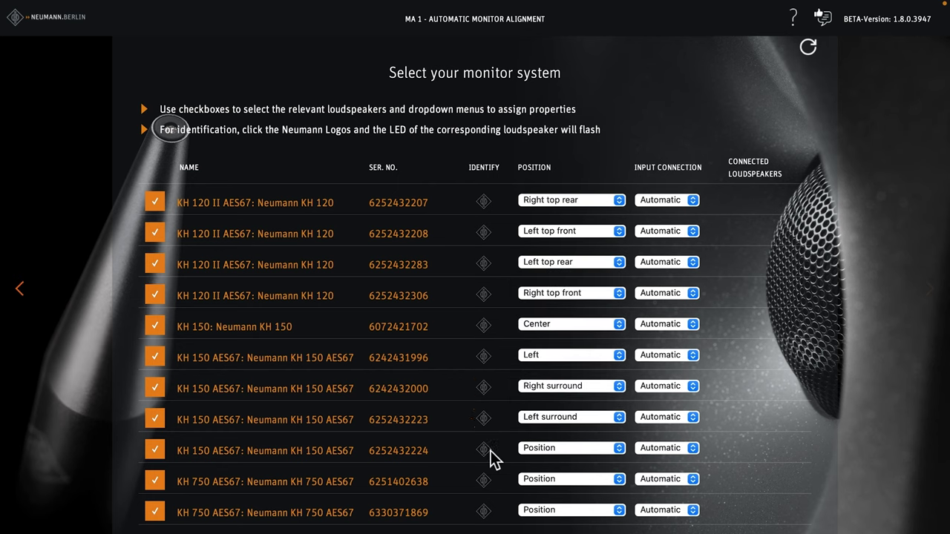
click(489, 450)
click(609, 449)
click(556, 333)
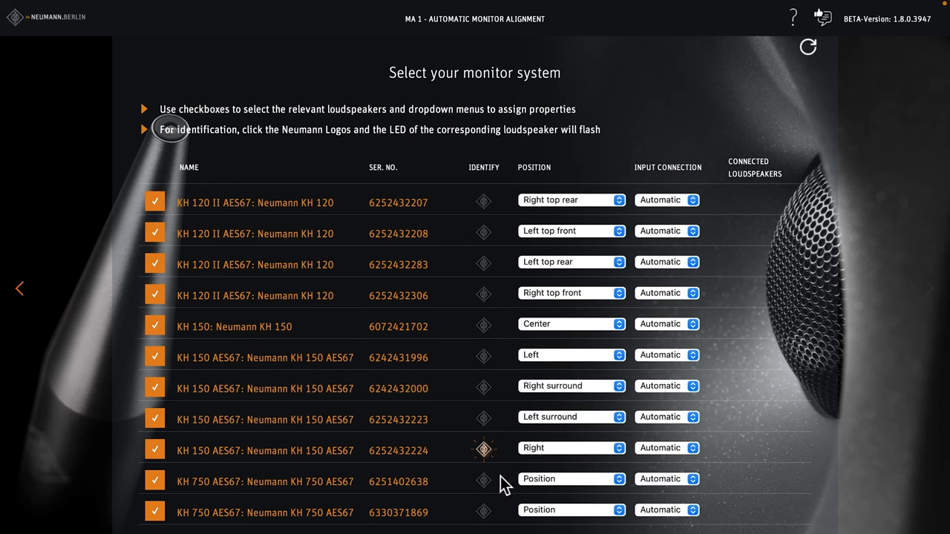
Assign the first KH 750 as Sub 2 and the second as Sub 1.
click(488, 481)
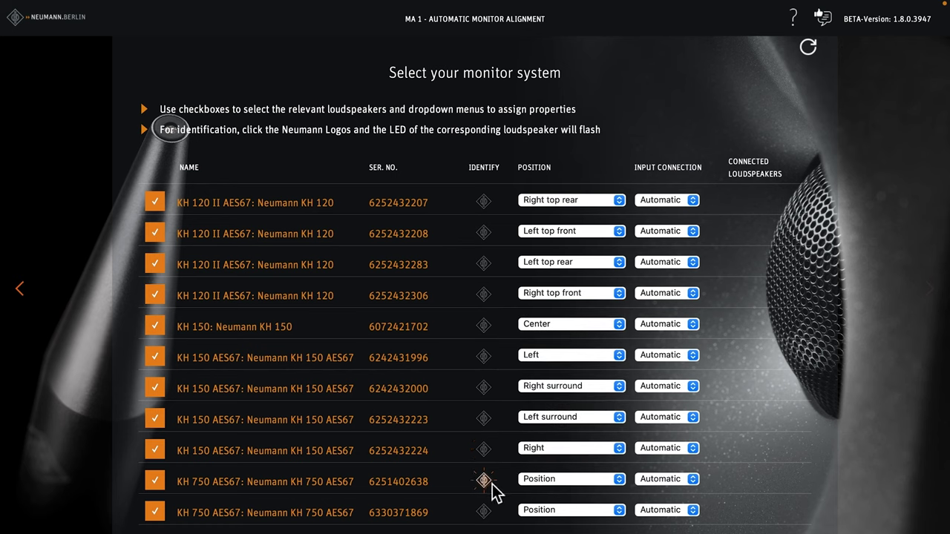
click(620, 479)
click(568, 434)
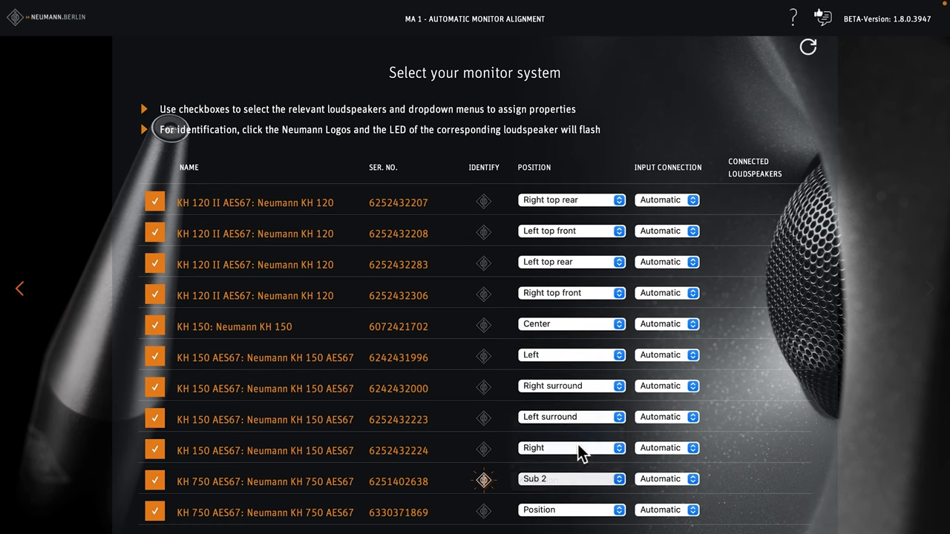
click(540, 512)
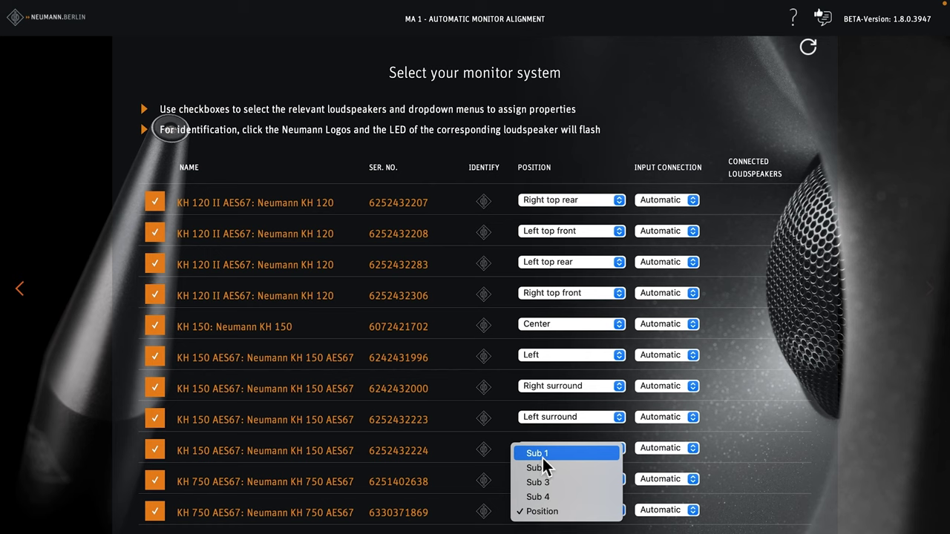
click(542, 455)
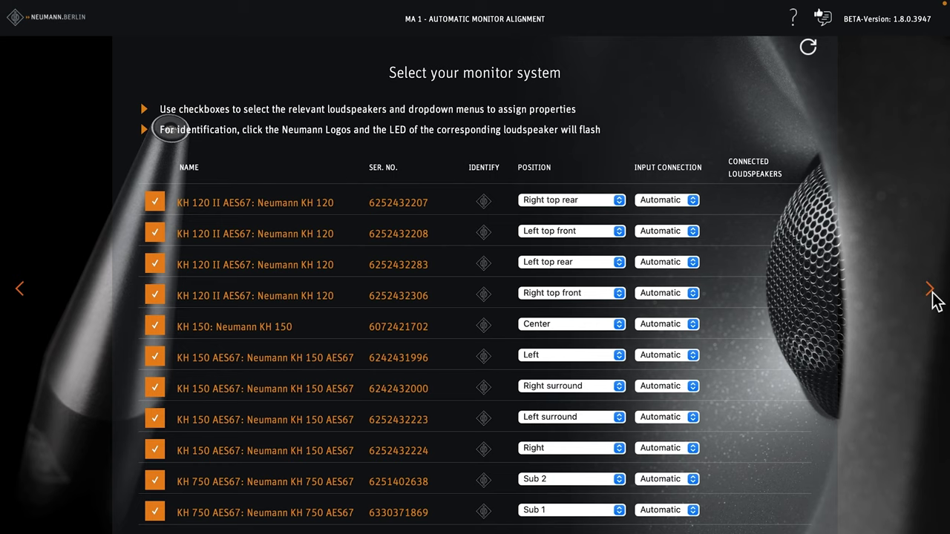
Name the hardware setup 'ROOM A' and choose SAVE & ALIGN.
click(933, 294)
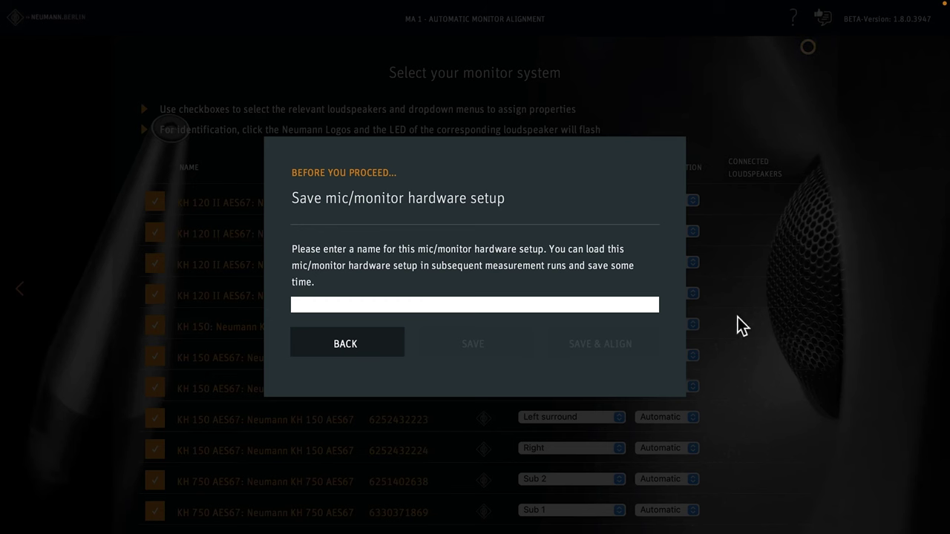
click(656, 307)
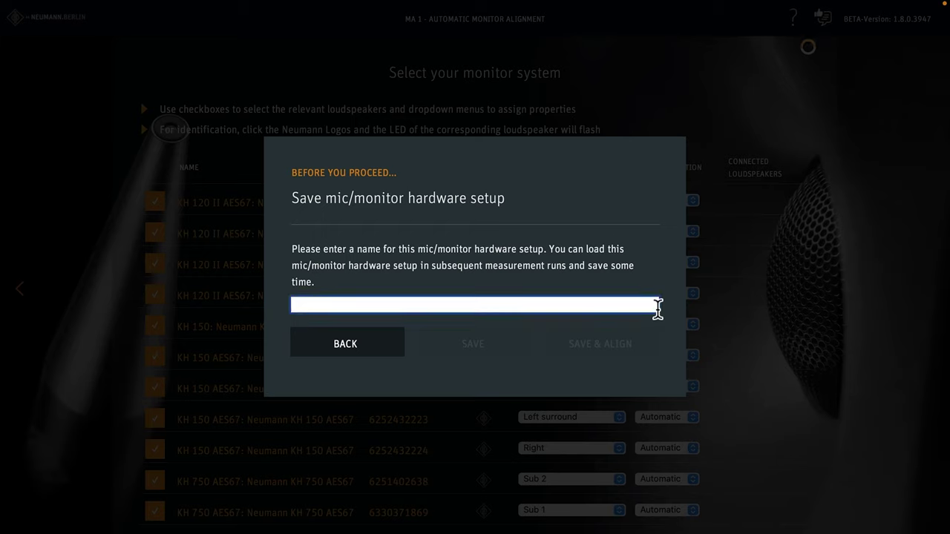
text(ROOM)
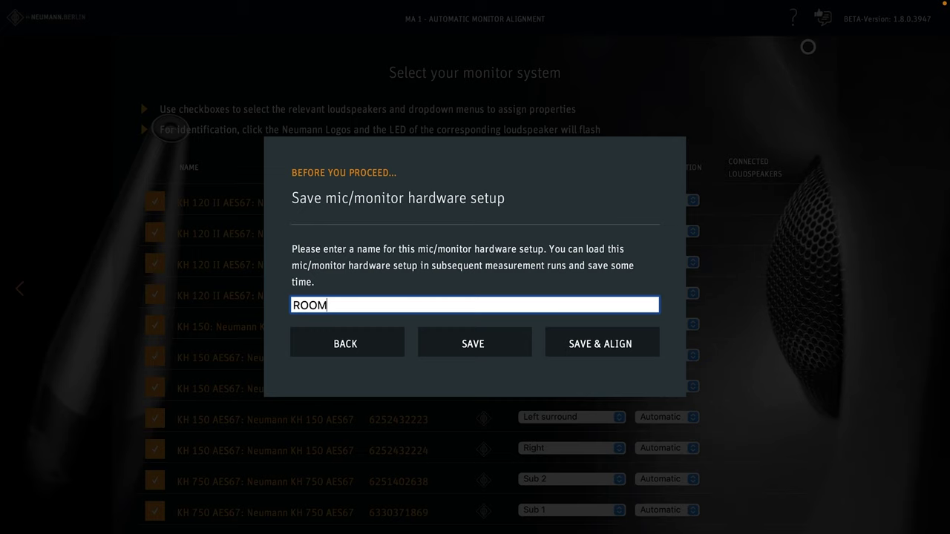
text( A)
click(603, 354)
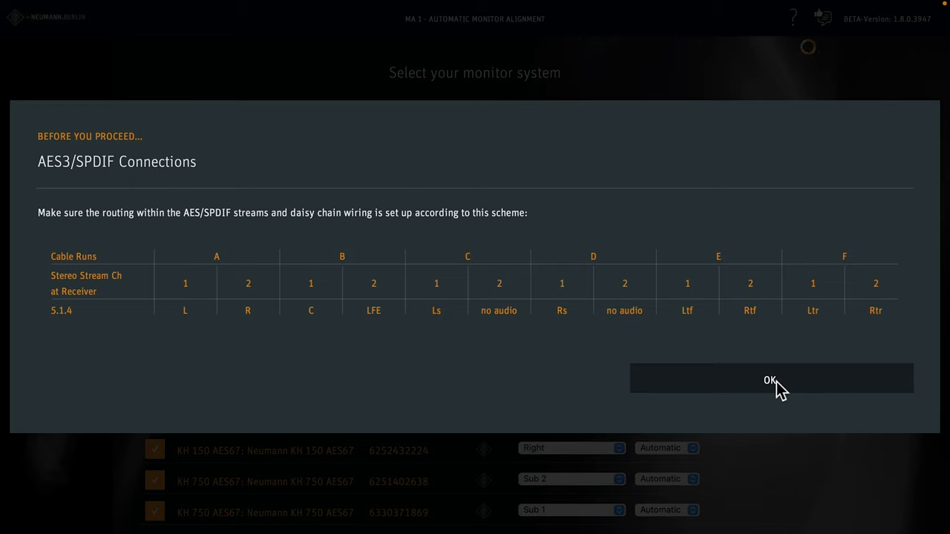
Acknowledge the AES3/SPDIF Connections notice for the 5.1.4 routing.
click(773, 380)
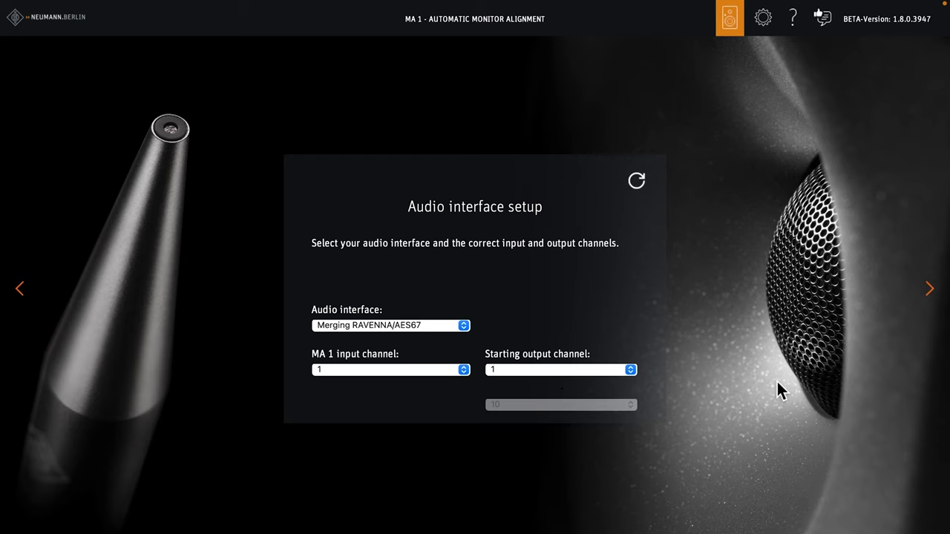
Keep Merging RAVENNA/AES67 on channel 1 and advance to microphone linearization.
click(463, 326)
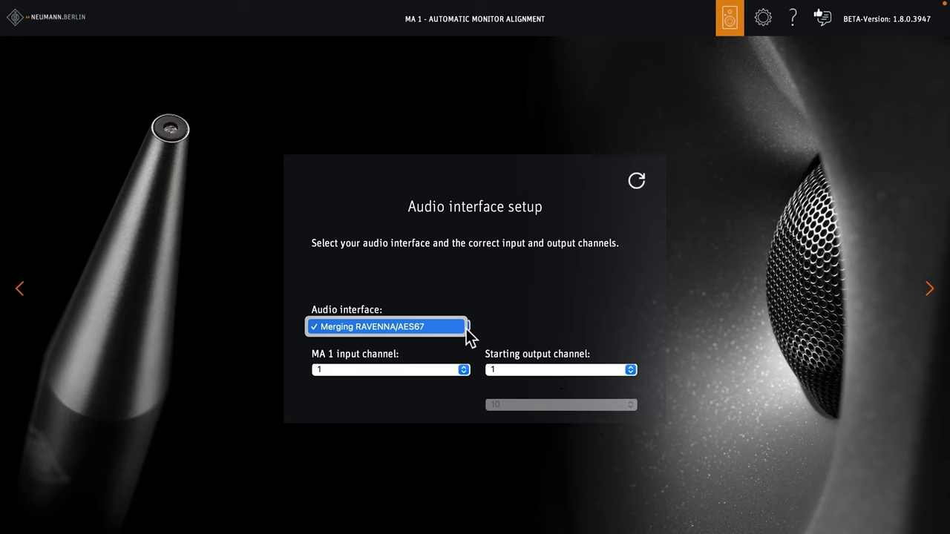
click(467, 330)
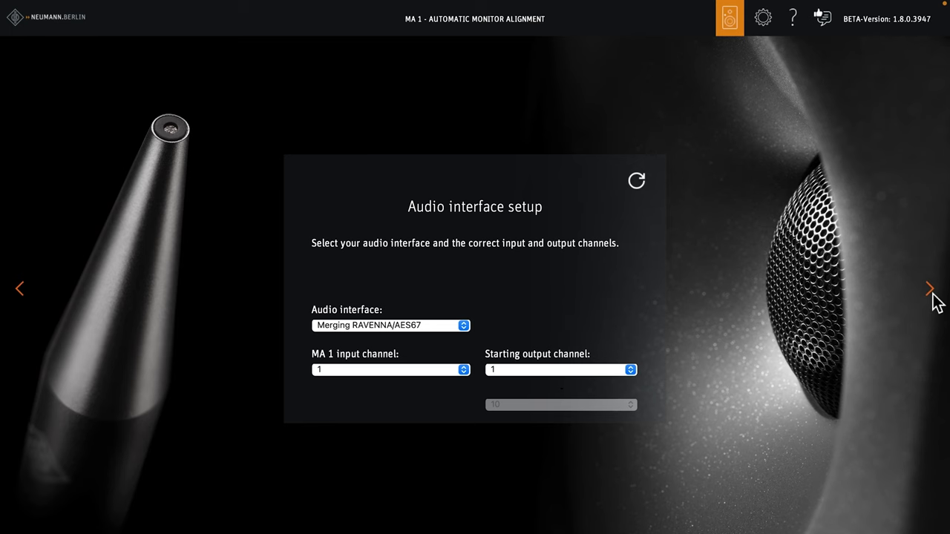
click(933, 294)
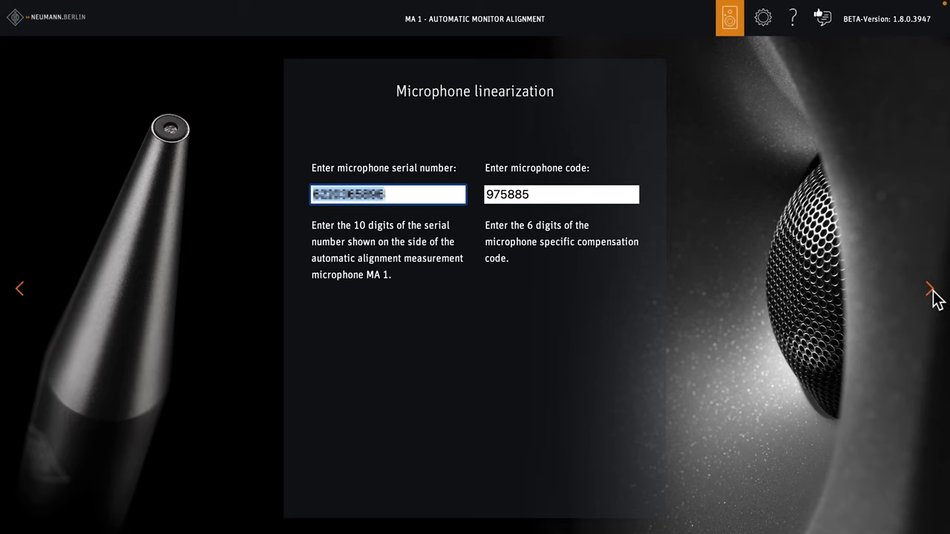
Accept the microphone serial number and compensation code and advance to output level adaptation.
click(933, 294)
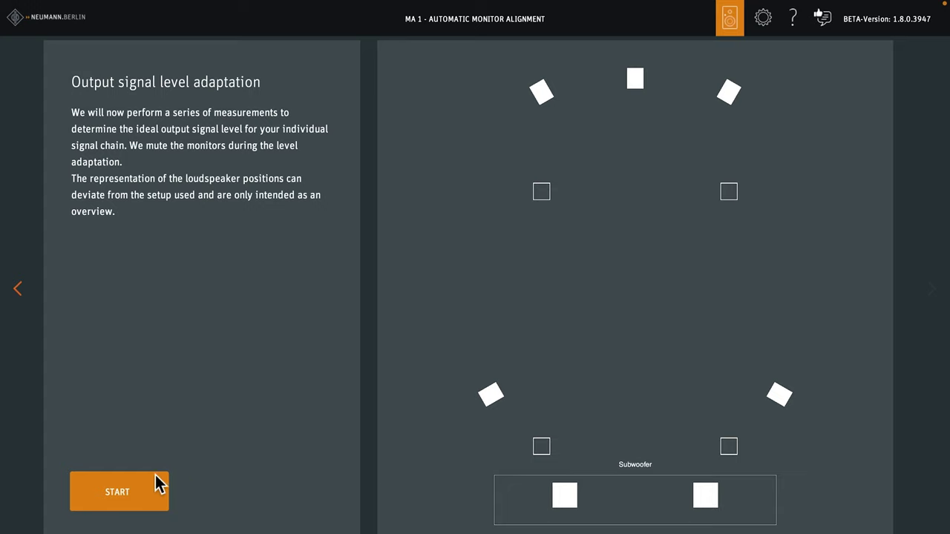
Run the output signal level adaptation, confirming the 'Before you proceed' warning.
click(117, 498)
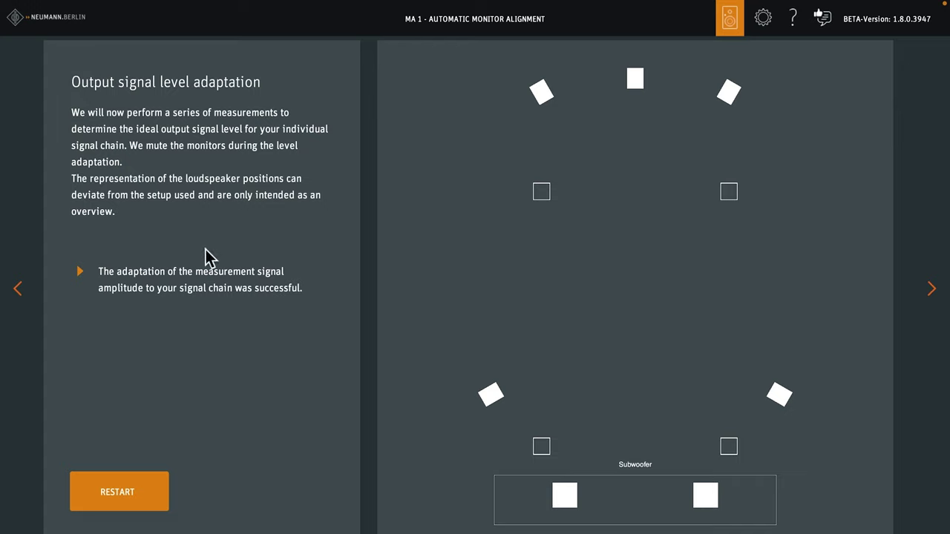
click(935, 294)
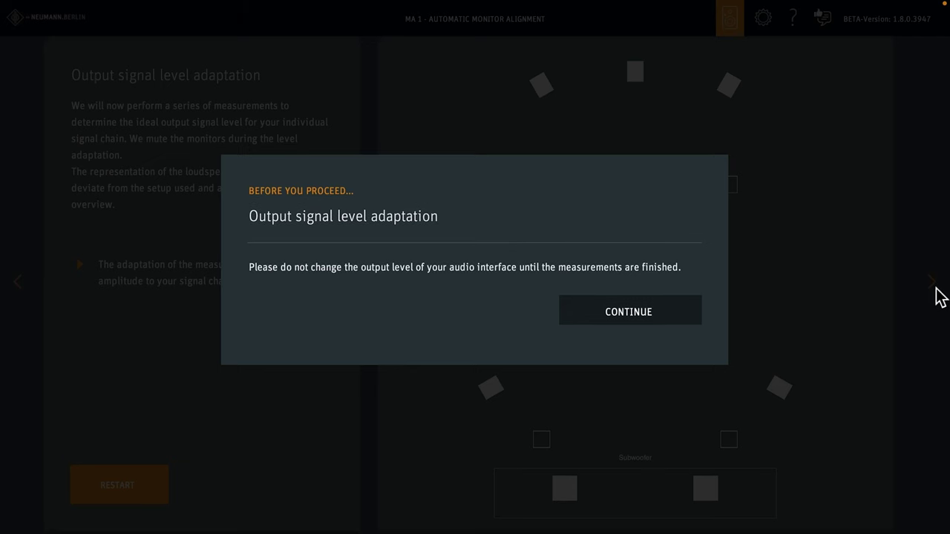
click(639, 318)
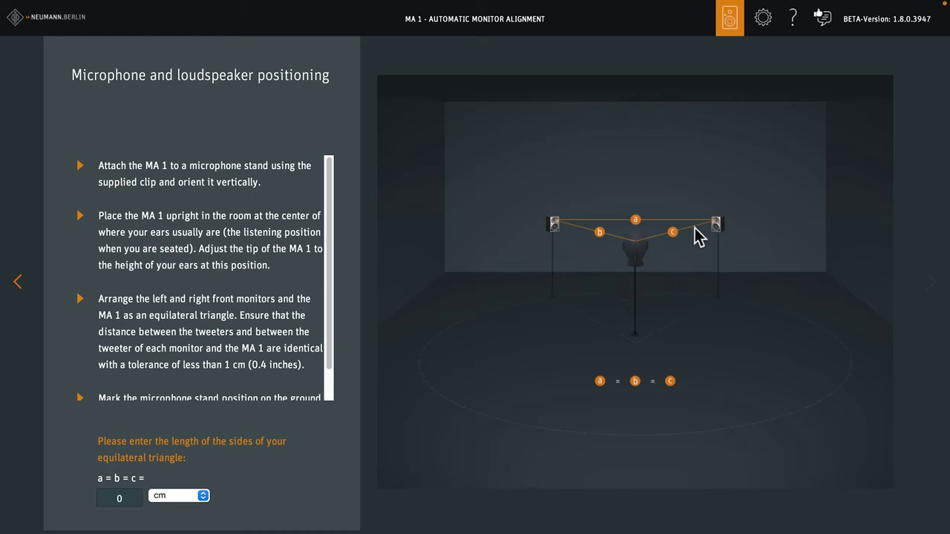
Set the triangle side length a = b = c to 360 cm and advance to the measurement conditions check.
click(137, 501)
key(BackSpace)
text(360)
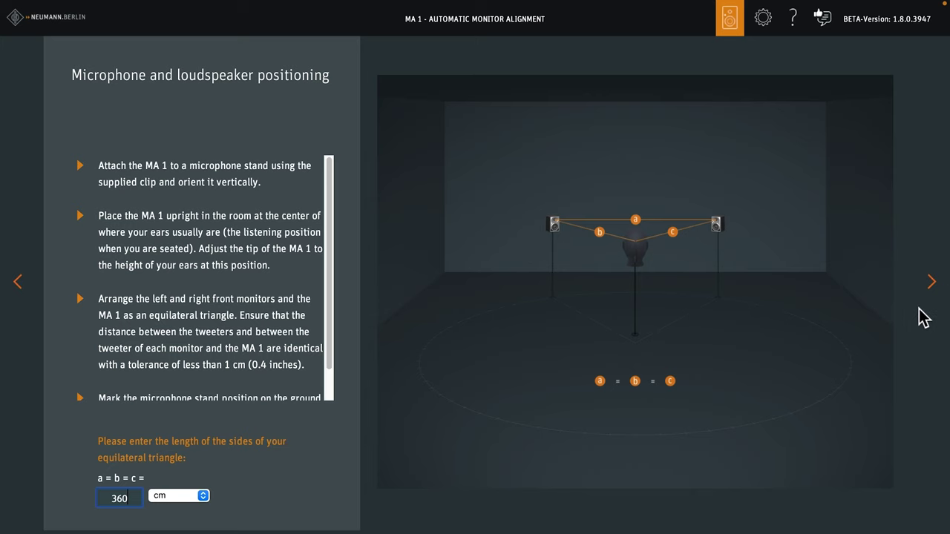
click(933, 286)
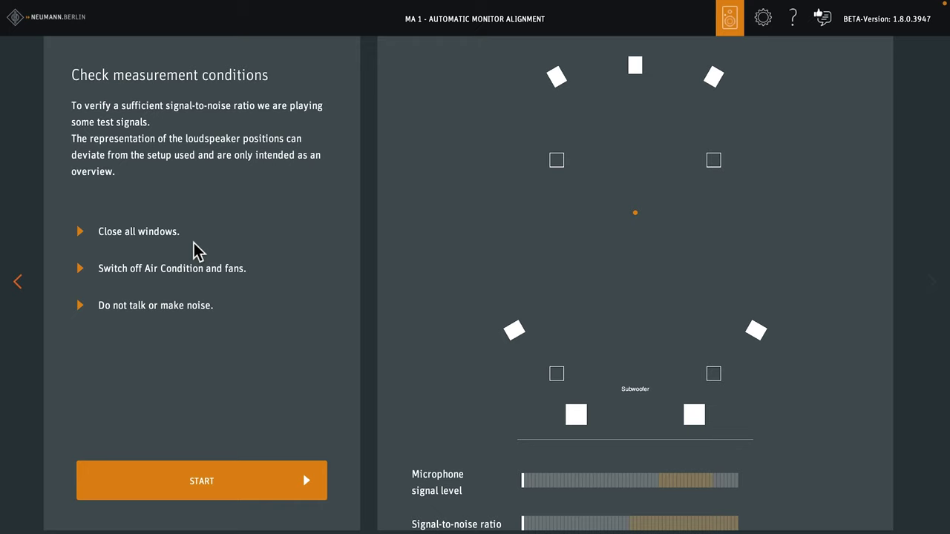
Start the signal-to-noise test, accepting the 'Protect your hearing' warning.
click(217, 496)
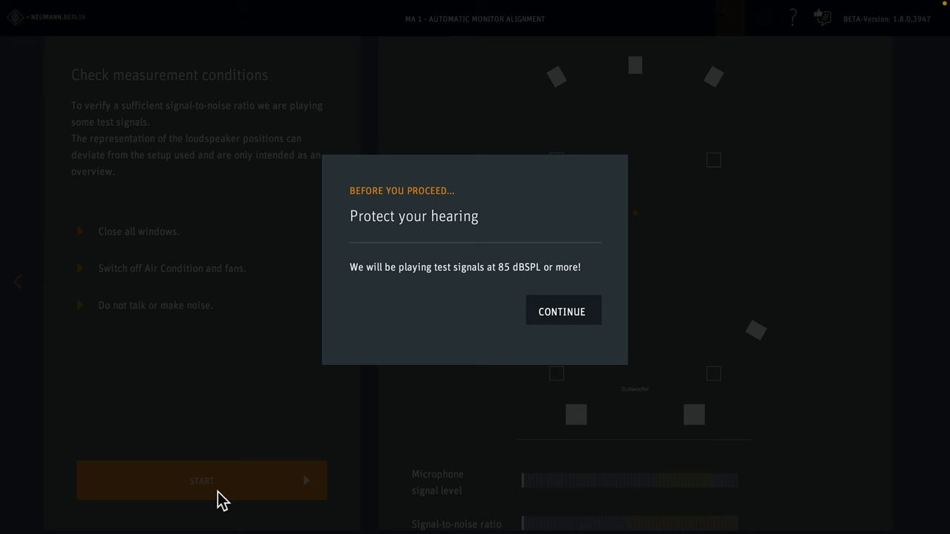
click(568, 324)
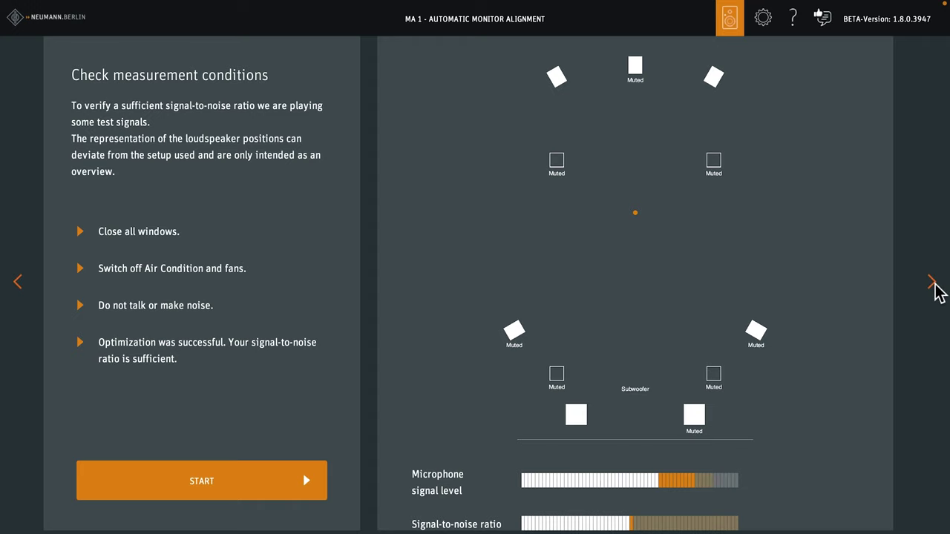
Start the first measurement with a 2-second waiting time.
click(934, 283)
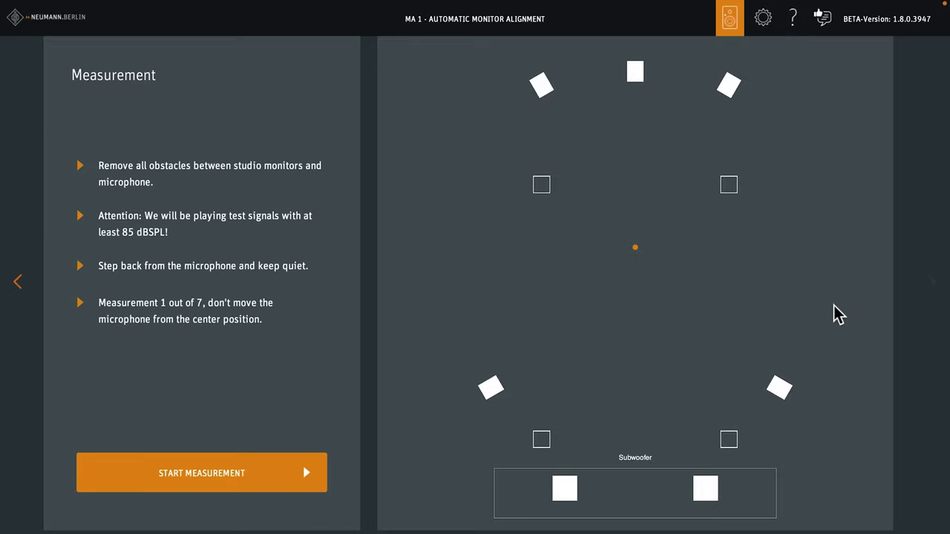
click(241, 472)
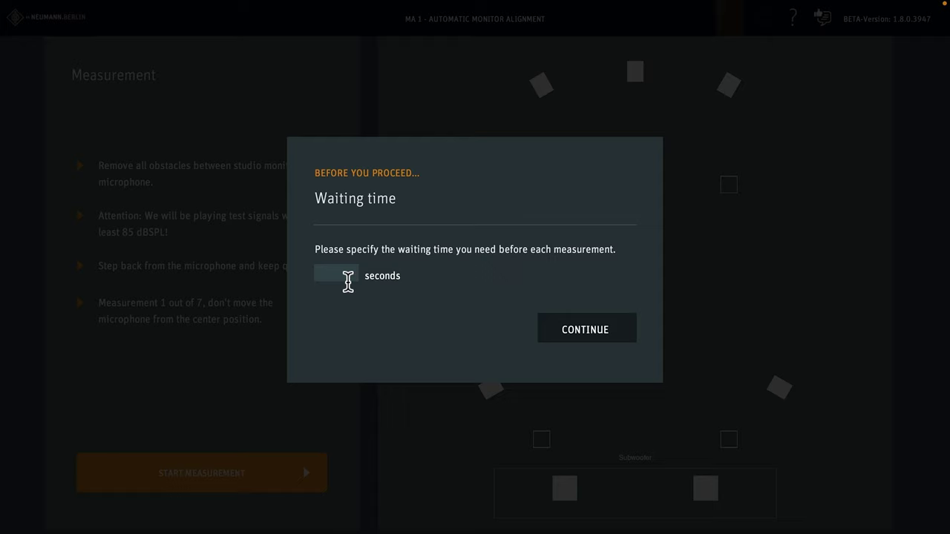
click(348, 280)
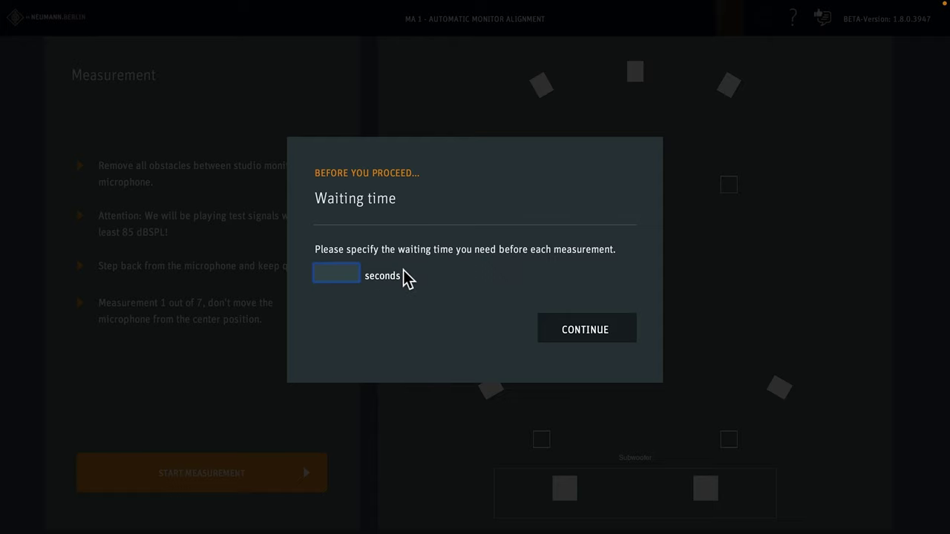
text(2)
Confirm the 2-second waiting time and let measurement 1 of 7 run at the centre position.
click(596, 337)
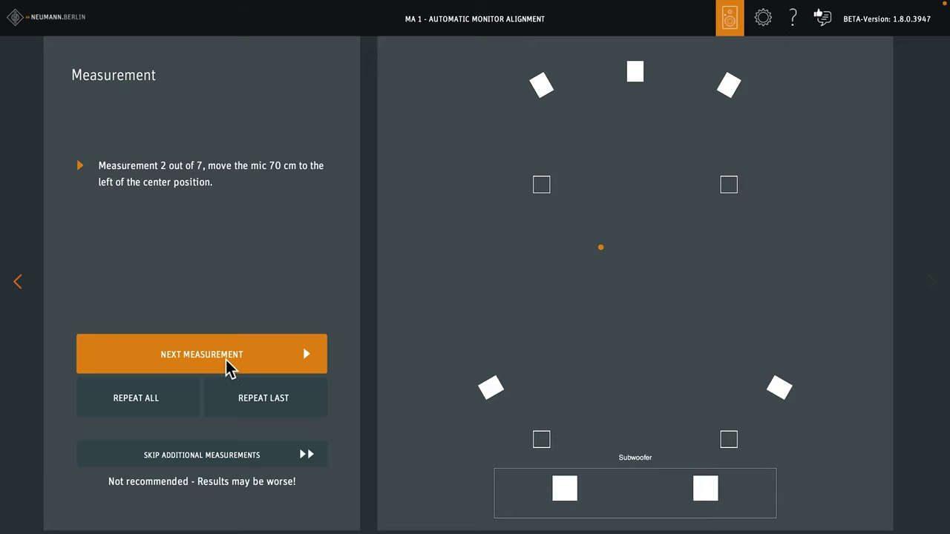
Run measurements 2 through 7 at each requested microphone position.
click(229, 365)
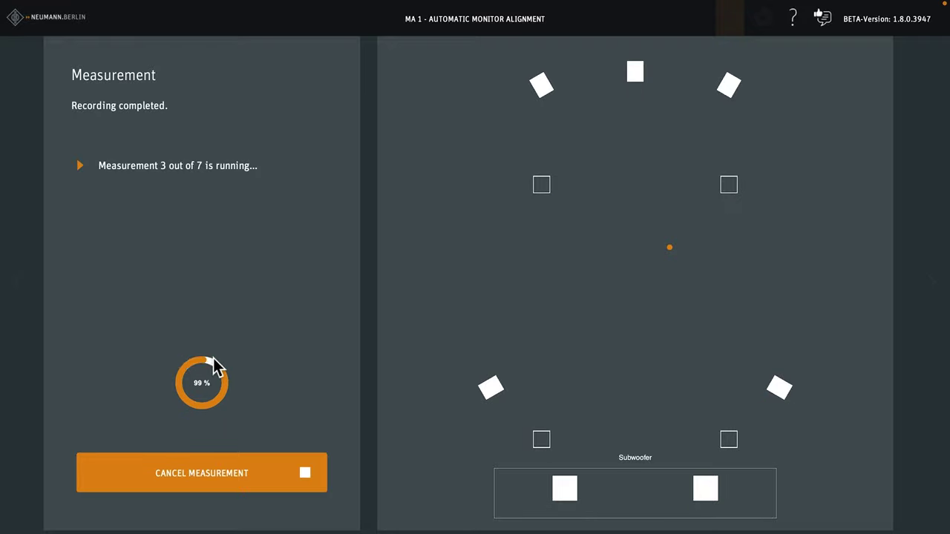
click(281, 363)
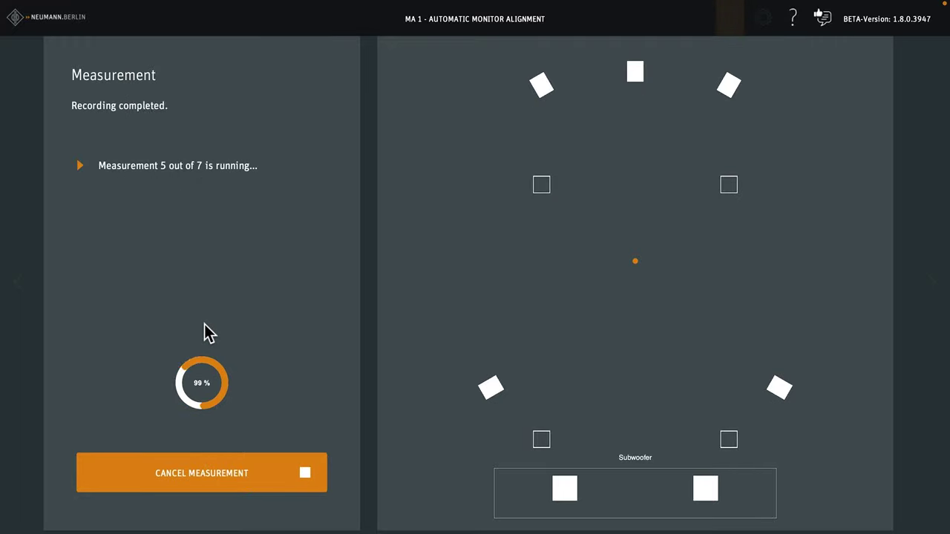
click(204, 363)
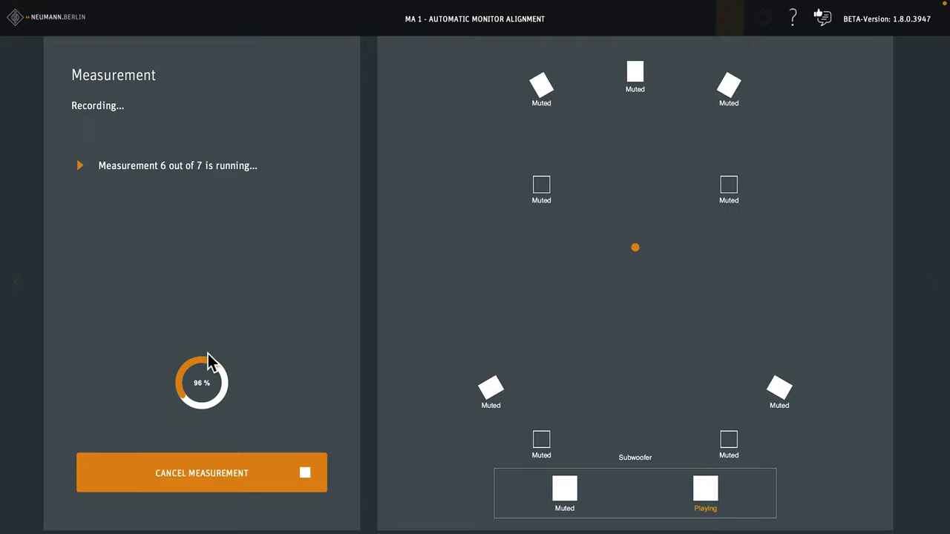
click(210, 360)
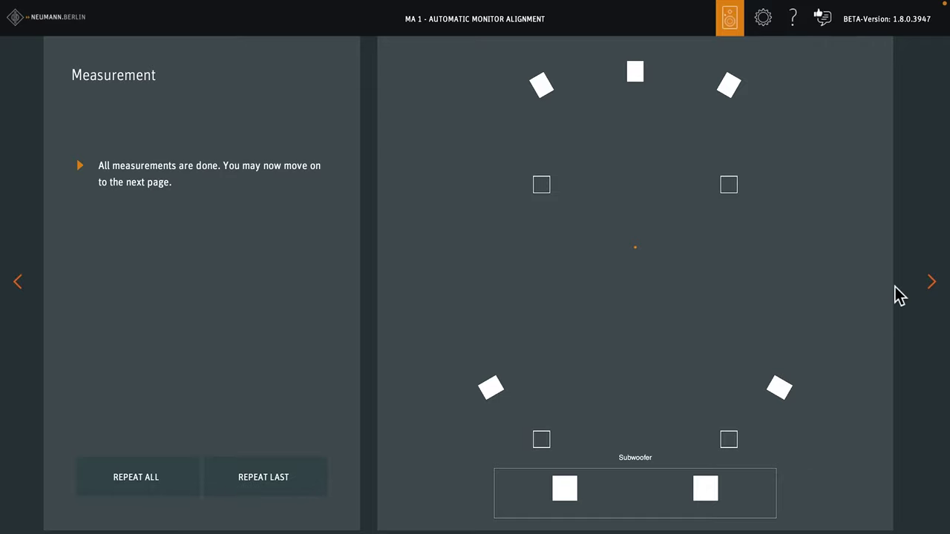
Process the seven measurements into the Result of Automatic Alignment.
click(935, 286)
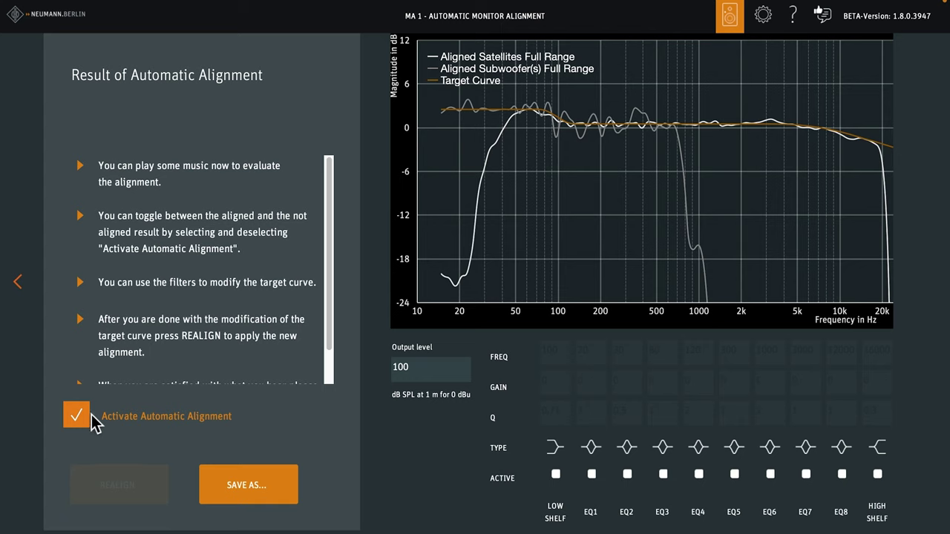
Save the alignment under the name FLAT.
click(249, 490)
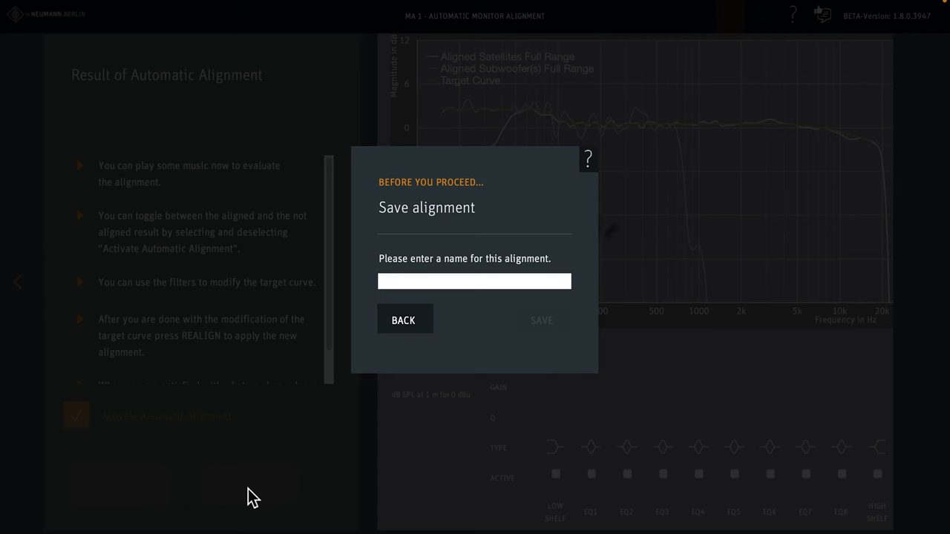
click(460, 285)
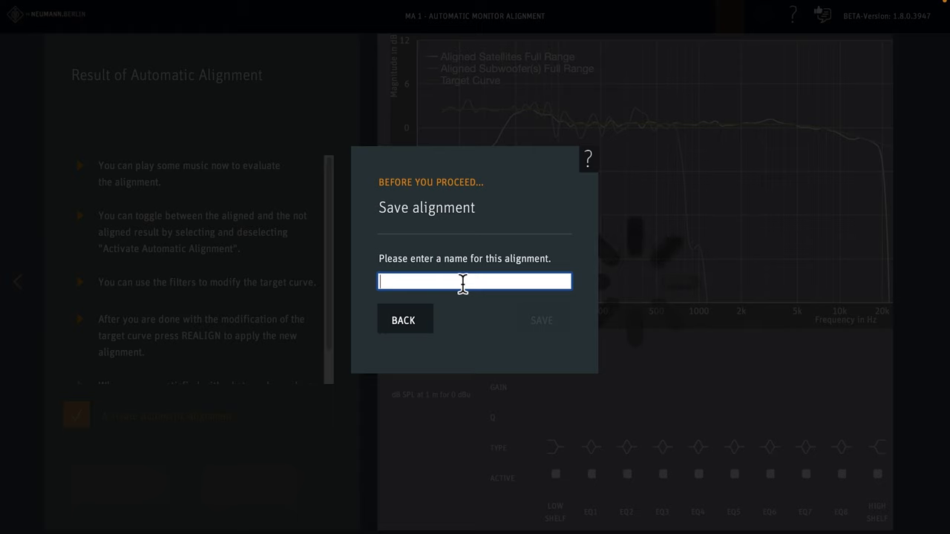
text(FLAT)
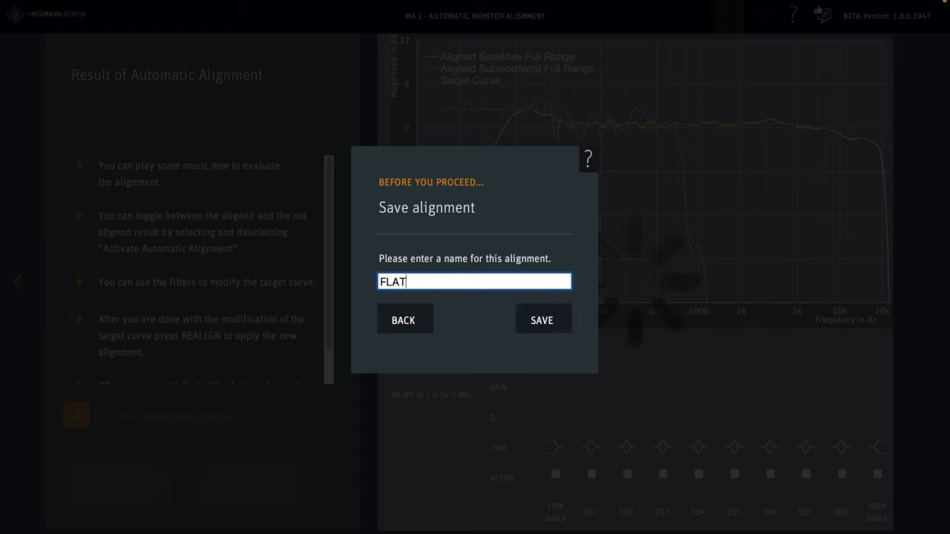
click(541, 323)
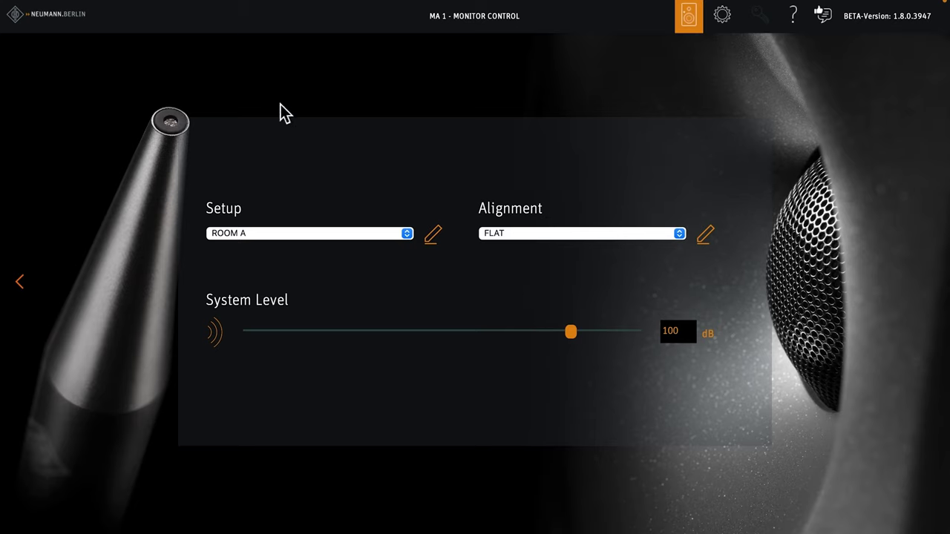
Exit MA 1 and let all loudspeakers disconnect.
mouse_move(24, 4)
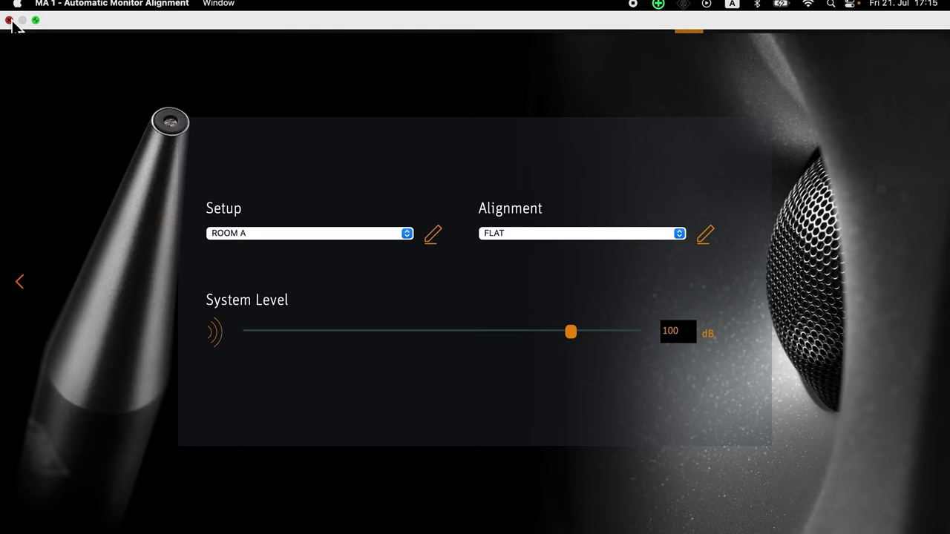
click(9, 20)
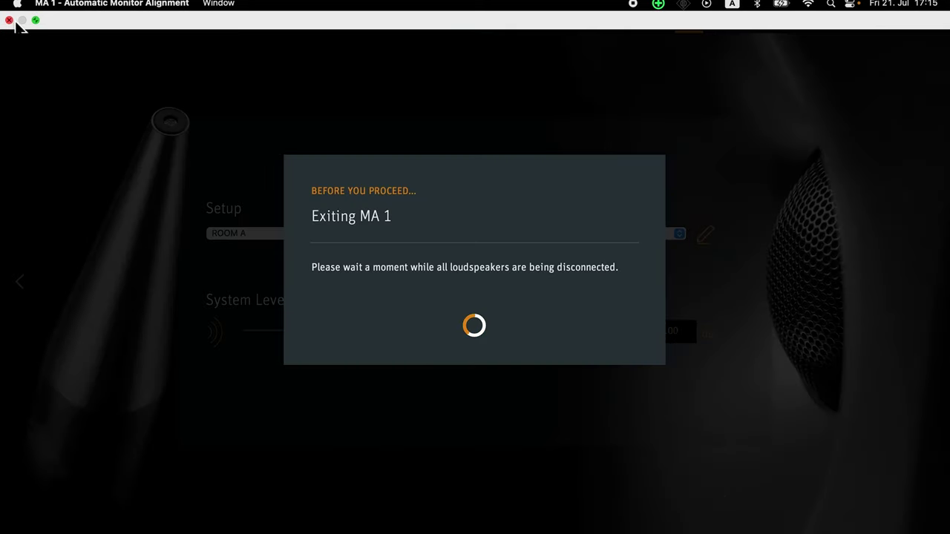